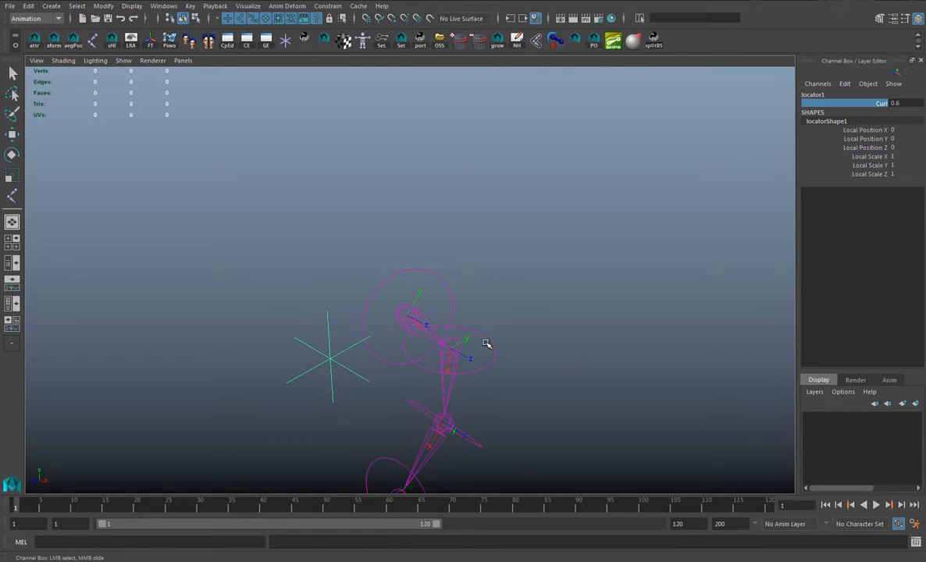
# Step: Try rotating one of the circle controls on the finished finger rig, and undo the recent pose changes
pyautogui.click(495, 361)
pyautogui.keyDown('alt'); pyautogui.moveTo(503, 370); pyautogui.dragTo(495, 288, button='middle'); pyautogui.keyUp('alt')
pyautogui.keyDown('alt'); pyautogui.moveTo(496, 289); pyautogui.dragTo(387, 302); pyautogui.keyUp('alt')
pyautogui.press('e')
pyautogui.moveTo(442, 262); pyautogui.dragTo(488, 303)
pyautogui.hotkey('ctrl', 'z')
pyautogui.hotkey('ctrl', 'z')
pyautogui.hotkey('ctrl', 'z')
pyautogui.press('q')
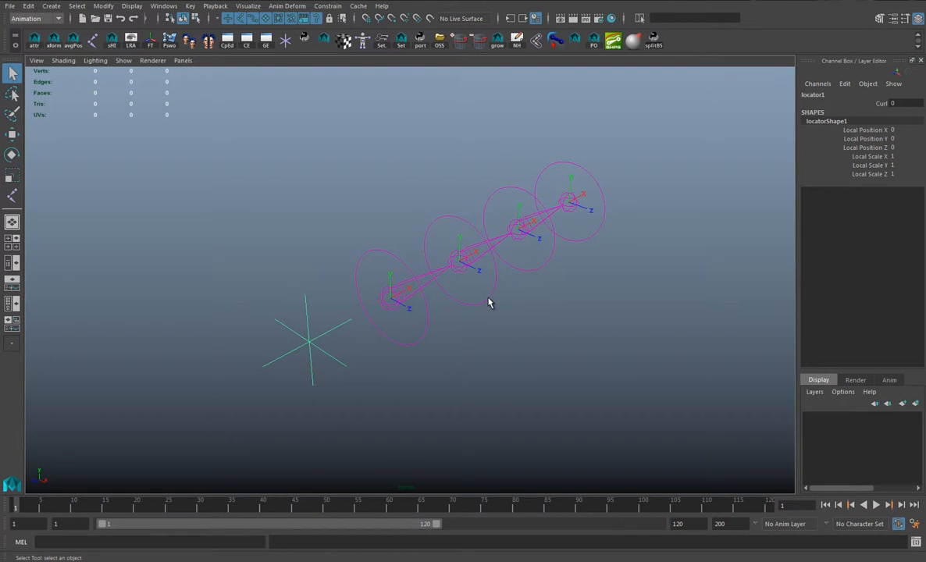
# Step: Start a new scene without saving the current one, and show the grid
pyautogui.hotkey('ctrl', 'n')
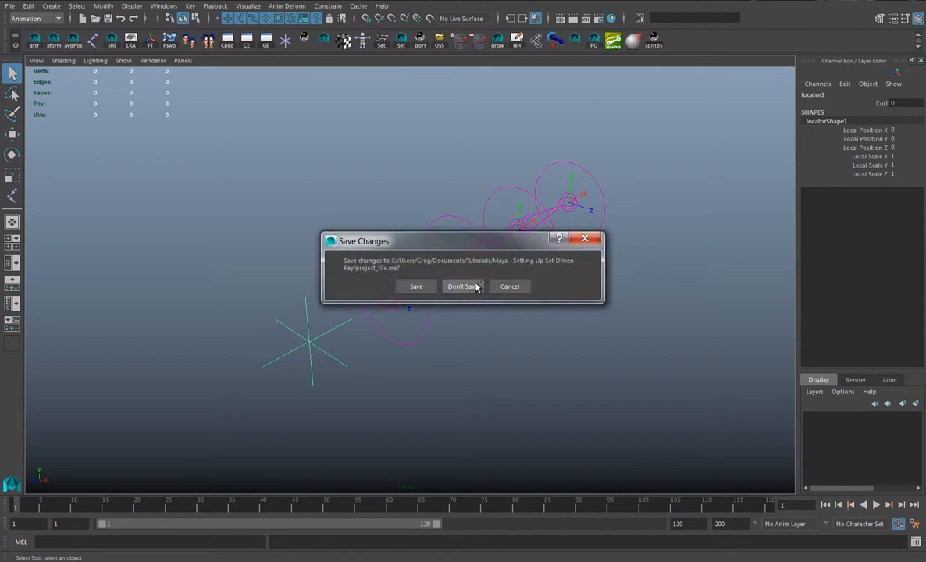
pyautogui.click(460, 286)
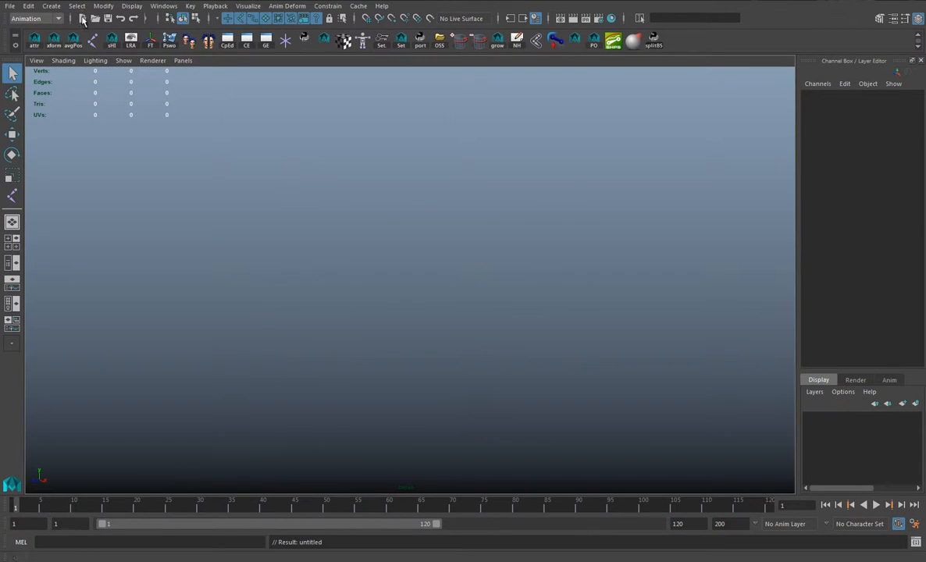
pyautogui.click(132, 5)
pyautogui.click(132, 37)
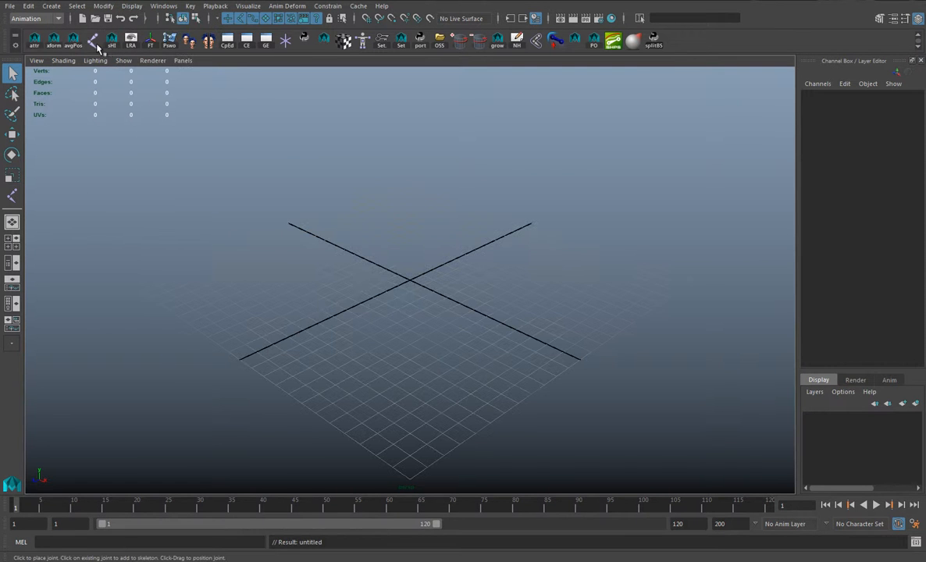
# Step: Draw a four-joint chain from the origin along the negative Z axis, joints 2 units apart on the grid, and hide the grid
pyautogui.keyDown('alt'); pyautogui.moveTo(254, 237); pyautogui.dragTo(420, 271); pyautogui.keyUp('alt')
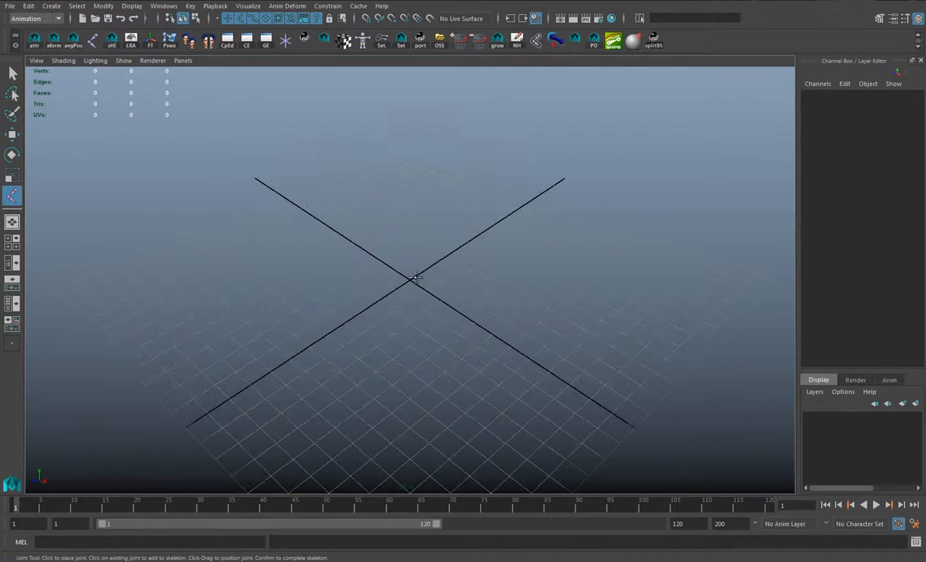
pyautogui.click(410, 279)
pyautogui.click(440, 259)
pyautogui.click(467, 241)
pyautogui.click(494, 226)
pyautogui.press('q')
pyautogui.press('f')
pyautogui.click(132, 6)
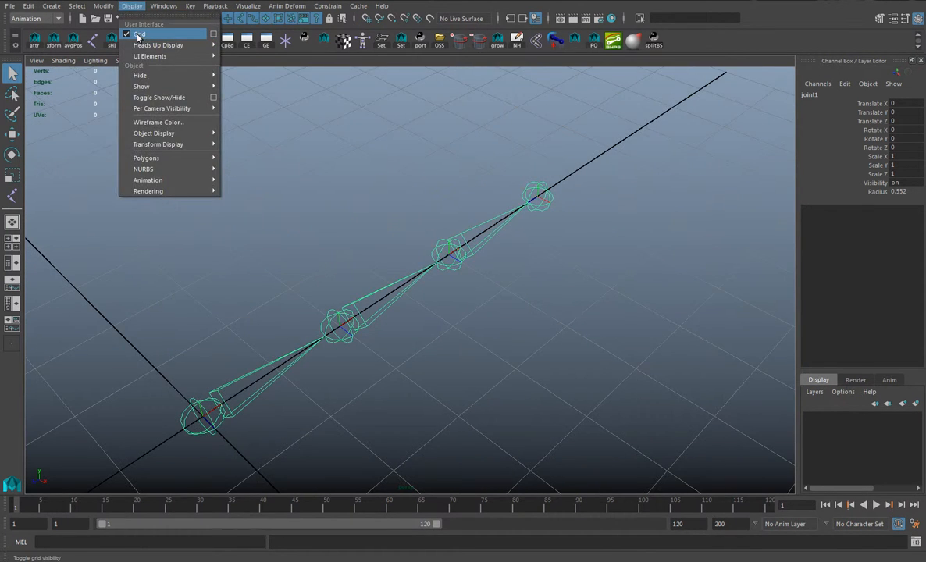
pyautogui.click(139, 35)
# Step: Create a locator and move it about 1.86 units along Z, off the chain's root joint
pyautogui.click(285, 40)
pyautogui.keyDown('alt'); pyautogui.moveTo(328, 272); pyautogui.dragTo(341, 341, button='middle'); pyautogui.keyUp('alt')
pyautogui.press('w')
pyautogui.moveTo(320, 326); pyautogui.dragTo(168, 418)
pyautogui.keyDown('alt'); pyautogui.moveTo(359, 320); pyautogui.dragTo(421, 289); pyautogui.keyUp('alt')
# Step: Lock and hide all of the locator's transform and visibility channels
pyautogui.moveTo(873, 107)
pyautogui.mouseDown()
pyautogui.moveTo(873, 173)
pyautogui.moveTo(871, 122)
pyautogui.mouseUp()
pyautogui.rightClick(872, 123)
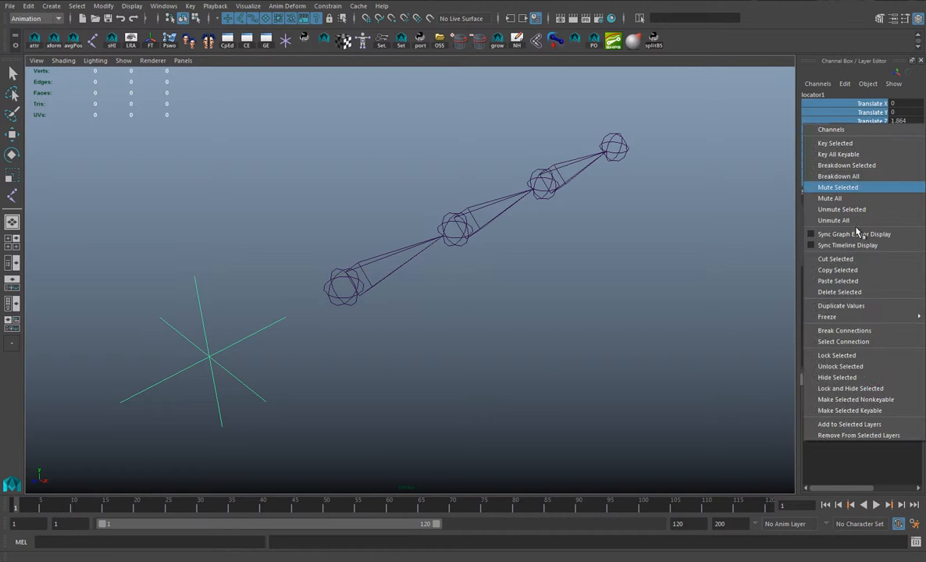
pyautogui.click(853, 394)
pyautogui.press('w')
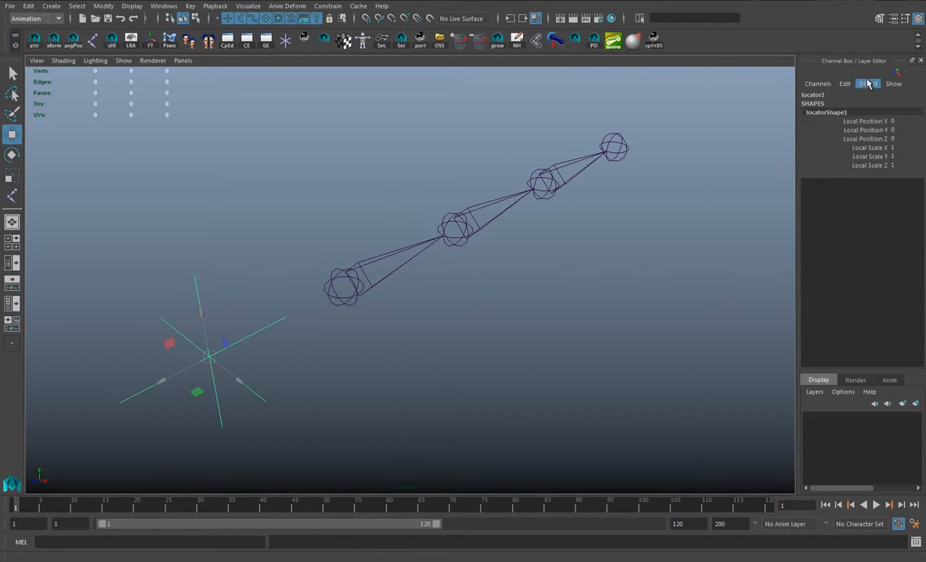
# Step: Add a keyable float attribute named curl to the locator, with minimum 0, maximum 1 and default 0
pyautogui.click(849, 84)
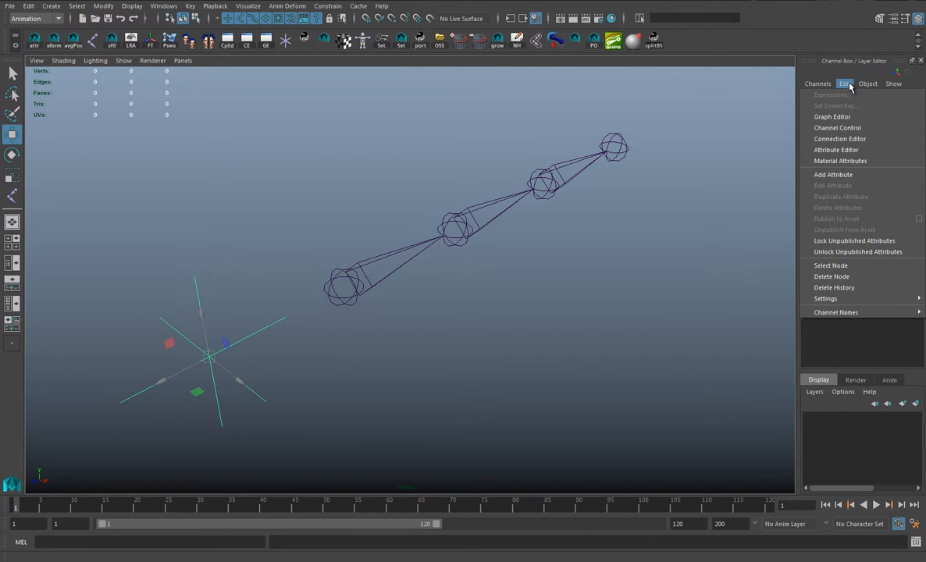
pyautogui.click(844, 175)
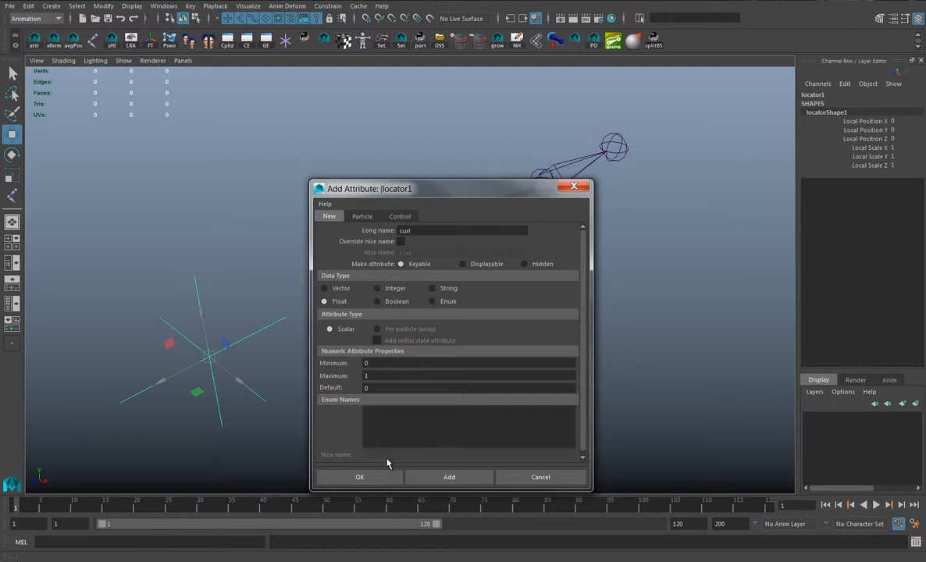
pyautogui.click(360, 476)
# Step: Select the root joint's whole hierarchy and display the local rotation axes on every joint
pyautogui.keyDown('alt'); pyautogui.moveTo(439, 393); pyautogui.dragTo(424, 348); pyautogui.keyUp('alt')
pyautogui.click(399, 368)
pyautogui.moveTo(360, 305); pyautogui.dragTo(377, 325)
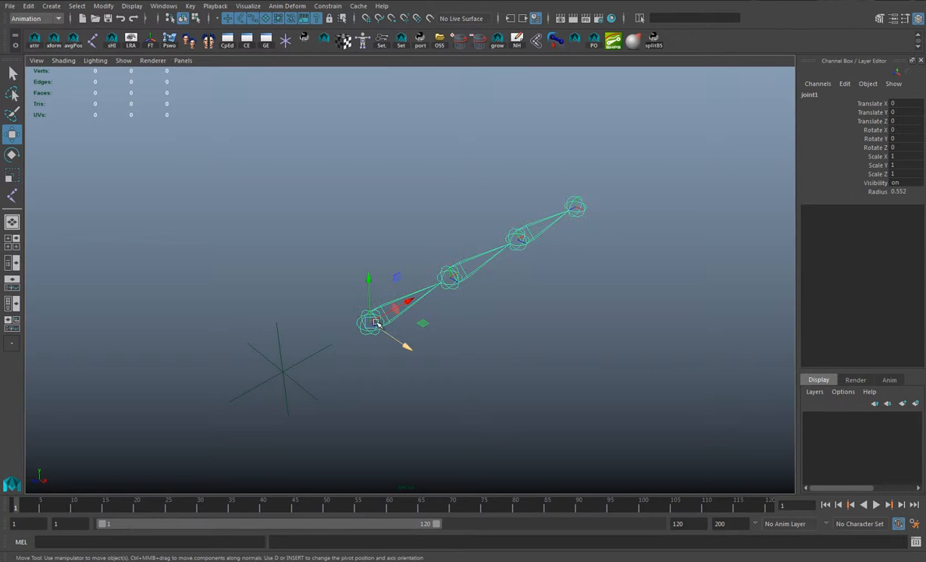
pyautogui.press('q')
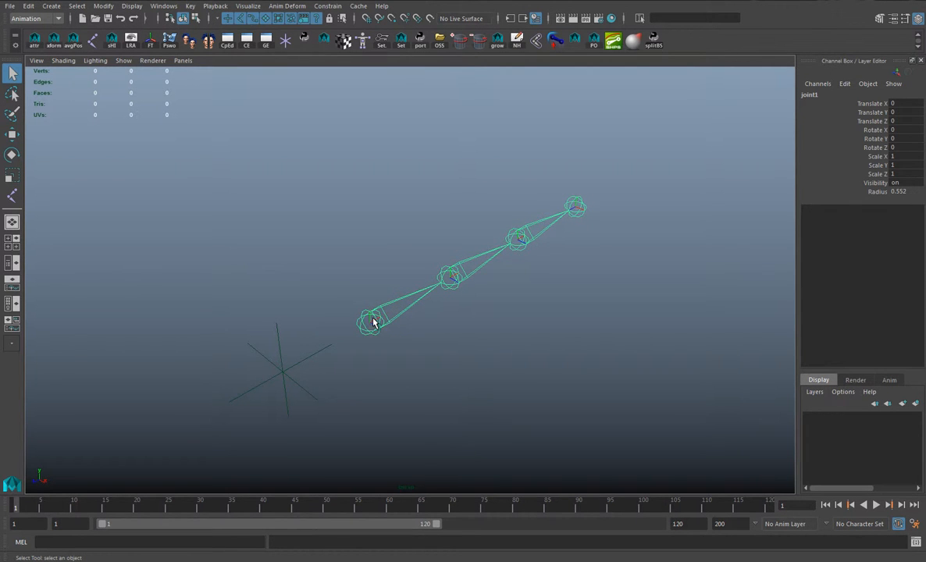
pyautogui.rightClick(373, 322)
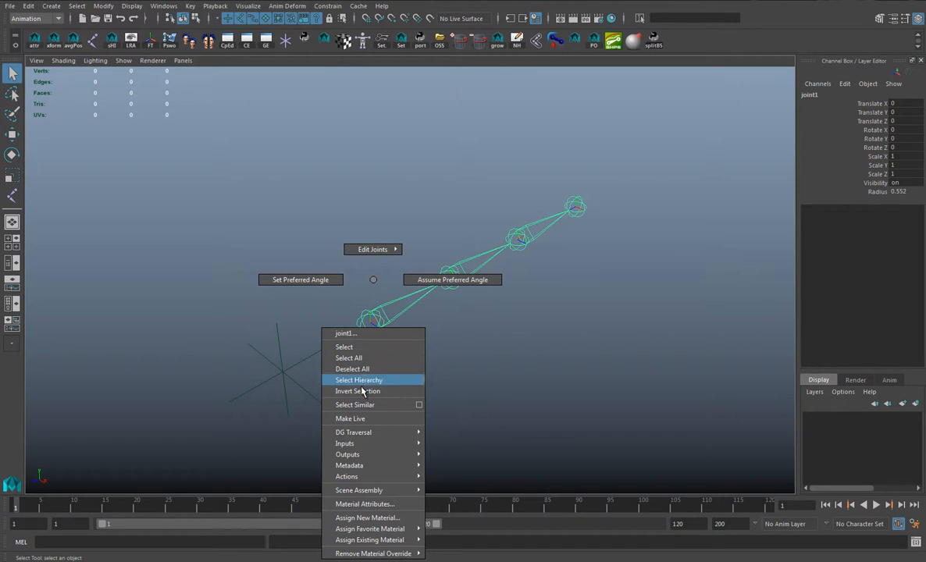
pyautogui.click(359, 381)
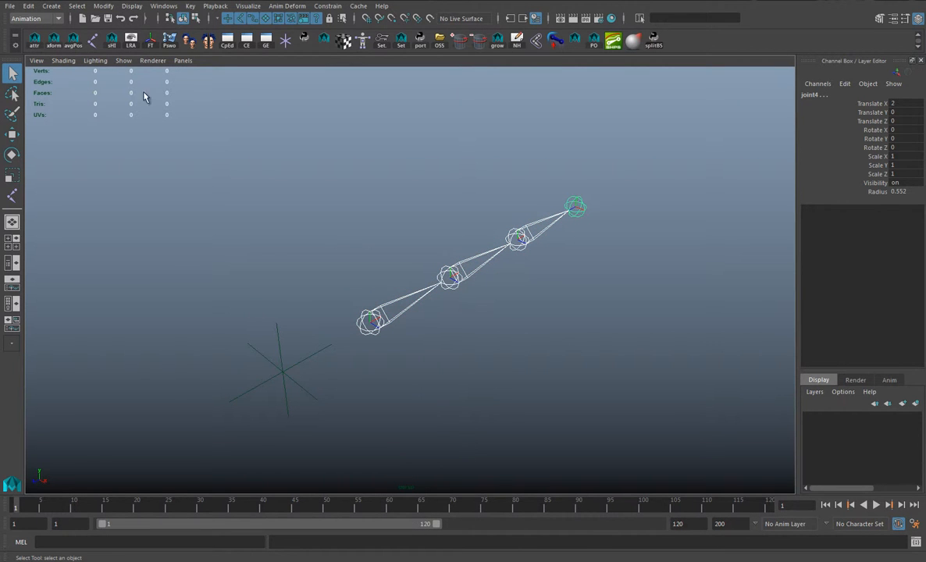
pyautogui.click(132, 5)
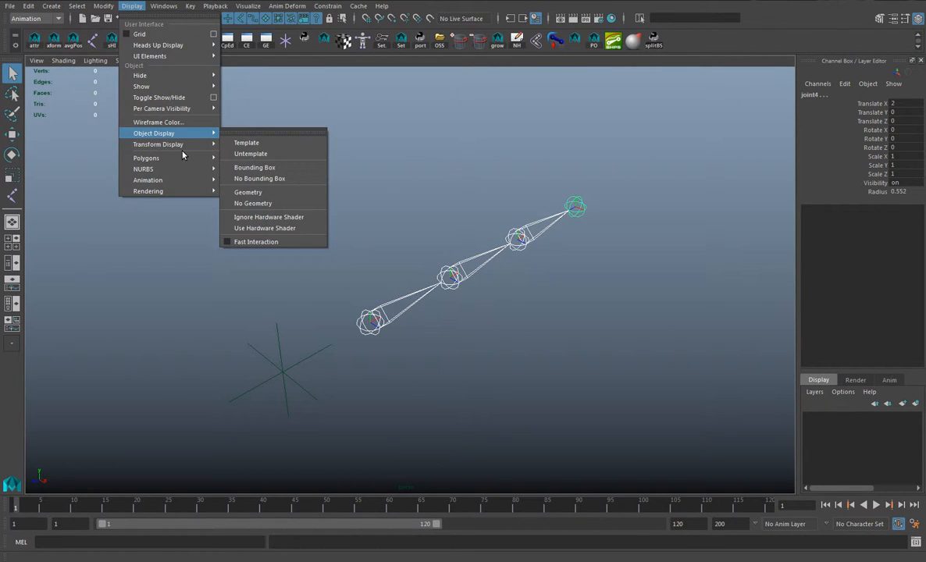
pyautogui.moveTo(182, 144)
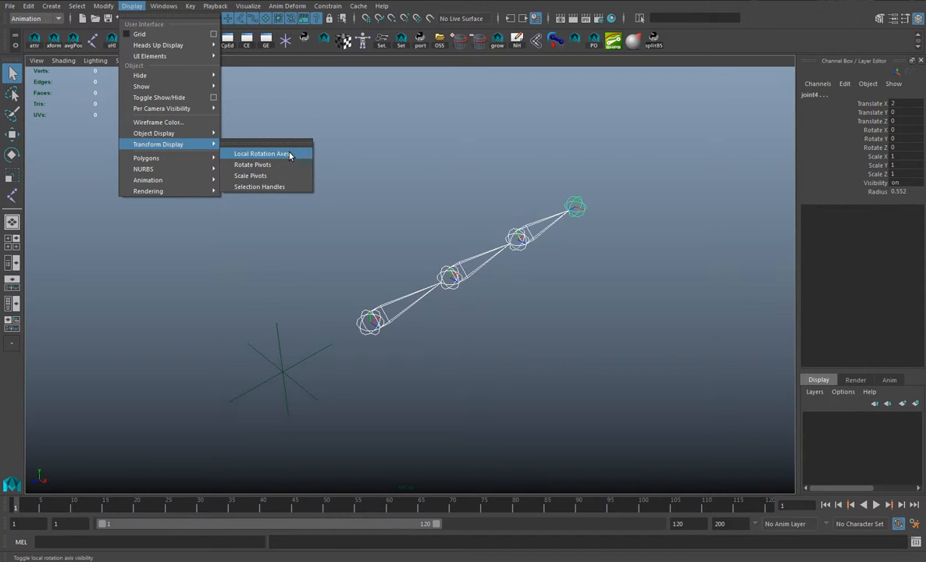
pyautogui.click(262, 154)
pyautogui.keyDown('alt'); pyautogui.moveTo(413, 252); pyautogui.dragTo(396, 278); pyautogui.keyUp('alt')
pyautogui.click(509, 324)
pyautogui.keyDown('alt'); pyautogui.moveTo(509, 324); pyautogui.dragTo(474, 310); pyautogui.keyUp('alt')
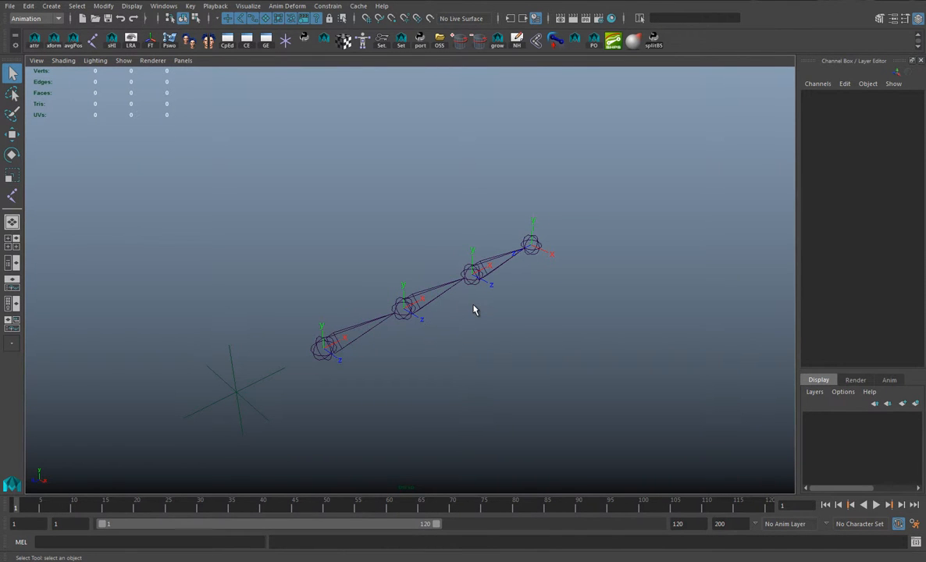
# Step: Set the end joint's Joint Orient Y to 0 so its axes align with the rest of the chain
pyautogui.click(534, 248)
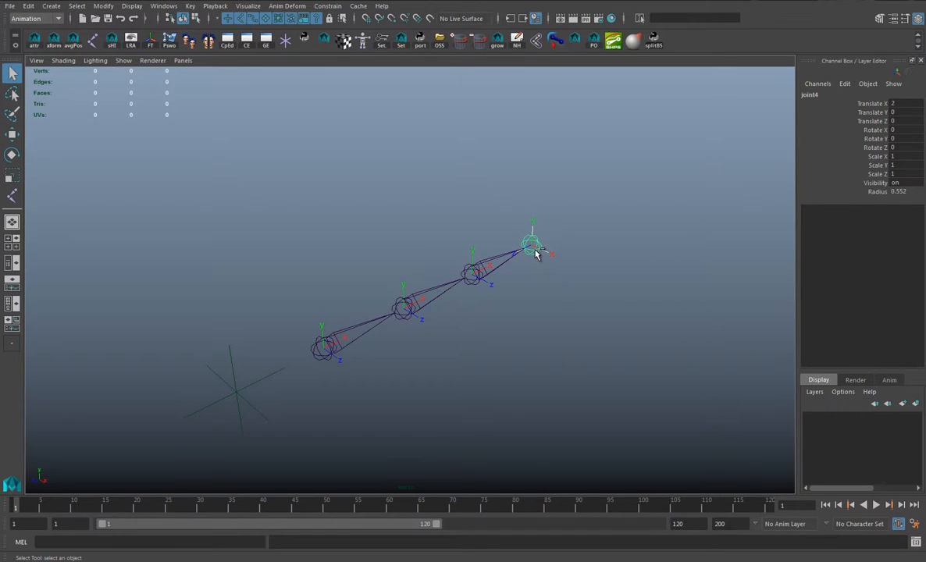
pyautogui.hotkey('ctrl', 'a')
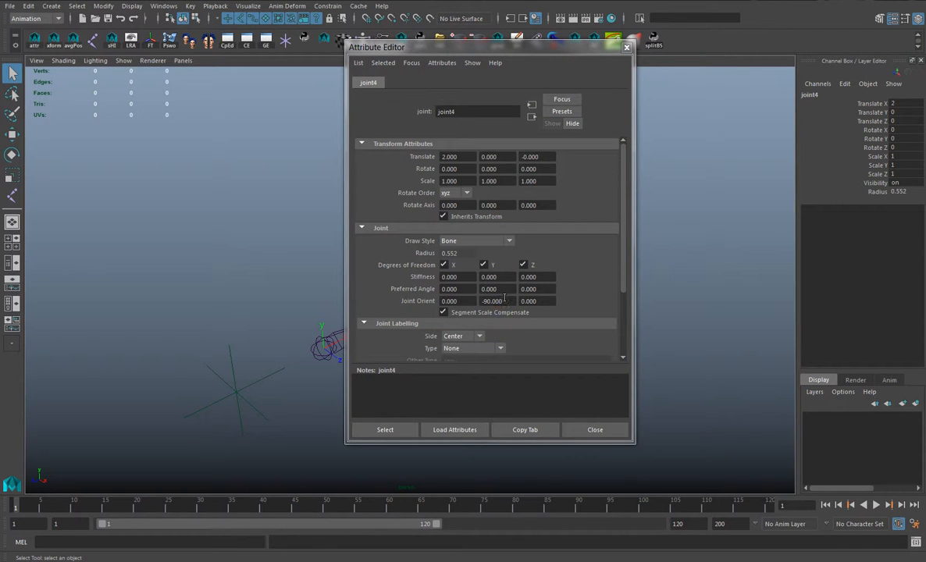
pyautogui.doubleClick(492, 300)
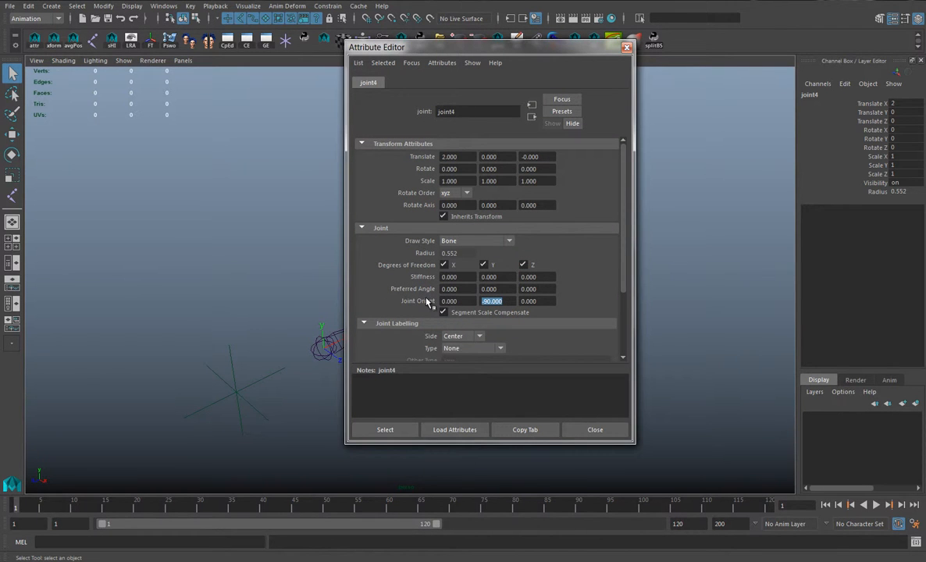
pyautogui.write('0')
pyautogui.press('Return')
pyautogui.click(595, 429)
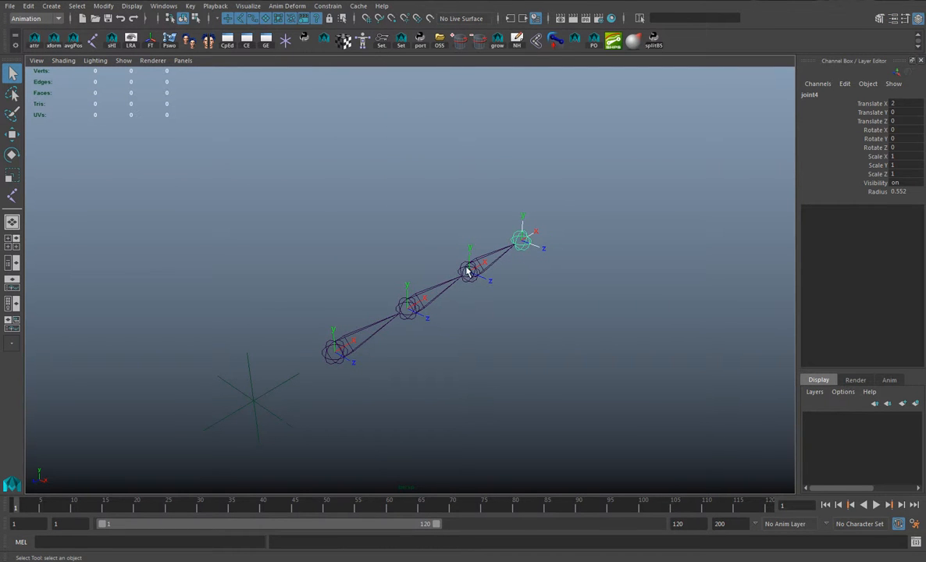
pyautogui.keyDown('alt'); pyautogui.moveTo(471, 278); pyautogui.dragTo(534, 328); pyautogui.keyUp('alt')
pyautogui.click(307, 302)
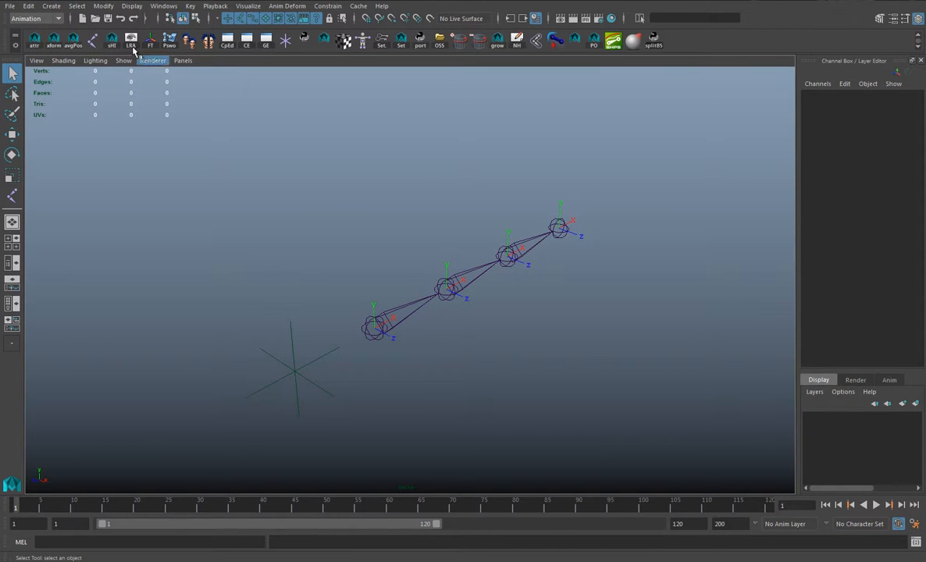
# Step: Create a NURBS circle of radius 1 with its normal axis set to X
pyautogui.click(51, 5)
pyautogui.moveTo(66, 36)
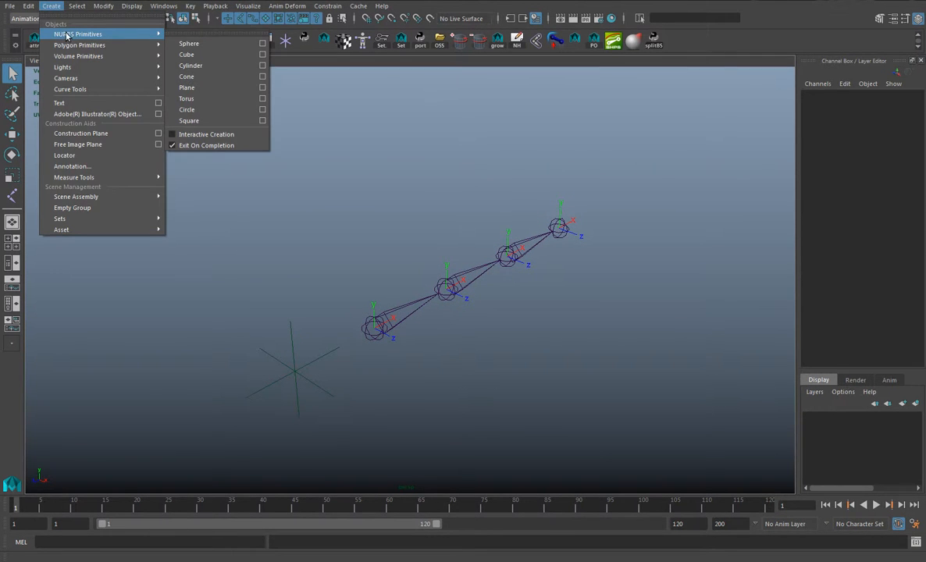
pyautogui.click(261, 110)
pyautogui.click(570, 234)
pyautogui.click(593, 255)
pyautogui.moveTo(656, 229)
pyautogui.mouseDown()
pyautogui.moveTo(638, 223)
pyautogui.moveTo(651, 229)
pyautogui.mouseUp()
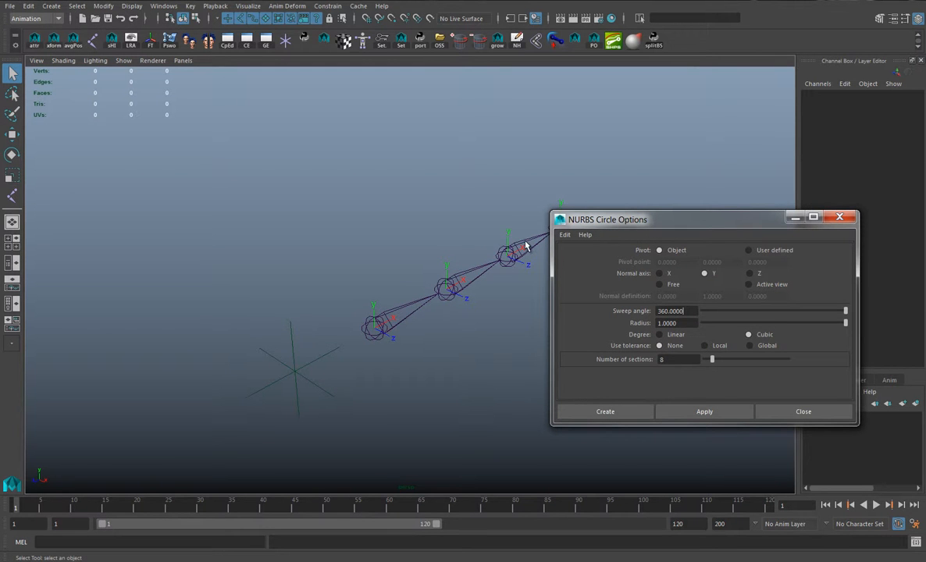
pyautogui.click(663, 275)
pyautogui.click(616, 409)
# Step: Move the circle about 2.85 units along X, away from the joint chain
pyautogui.keyDown('alt'); pyautogui.moveTo(517, 354); pyautogui.dragTo(557, 384); pyautogui.keyUp('alt')
pyautogui.press('w')
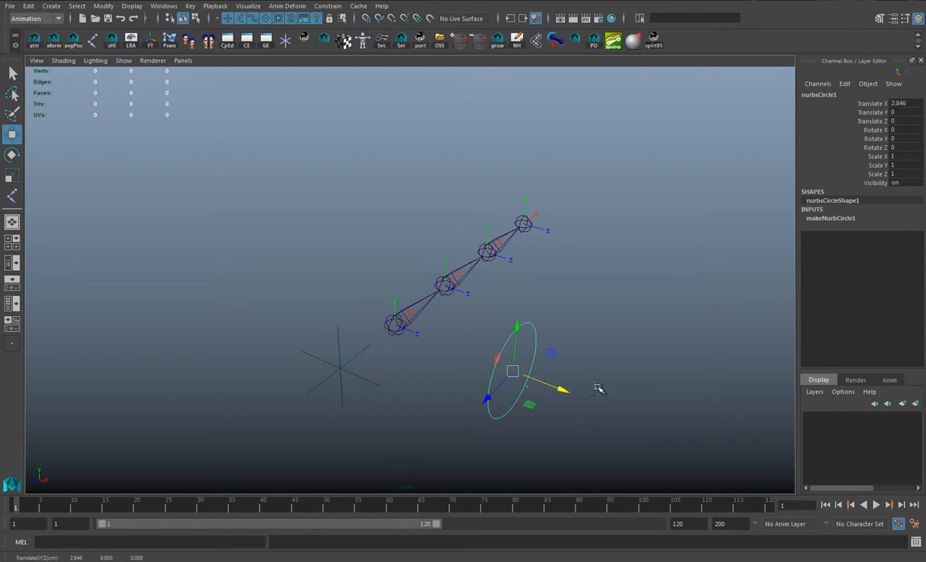
pyautogui.keyDown('alt'); pyautogui.moveTo(515, 355); pyautogui.dragTo(389, 348); pyautogui.keyUp('alt')
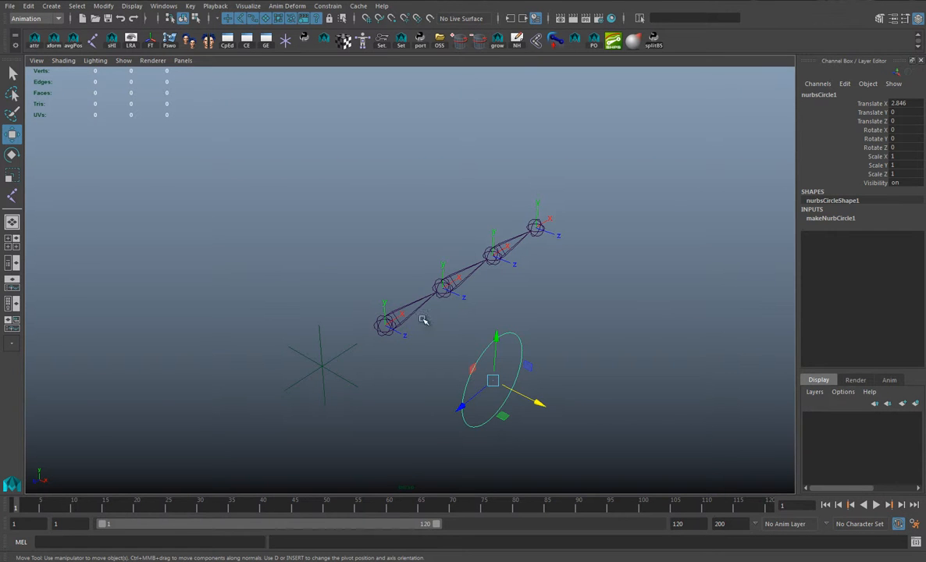
pyautogui.moveTo(475, 317)
pyautogui.keyDown('alt'); pyautogui.mouseDown()
pyautogui.moveTo(484, 317)
pyautogui.moveTo(468, 312)
pyautogui.mouseUp(); pyautogui.keyUp('alt')
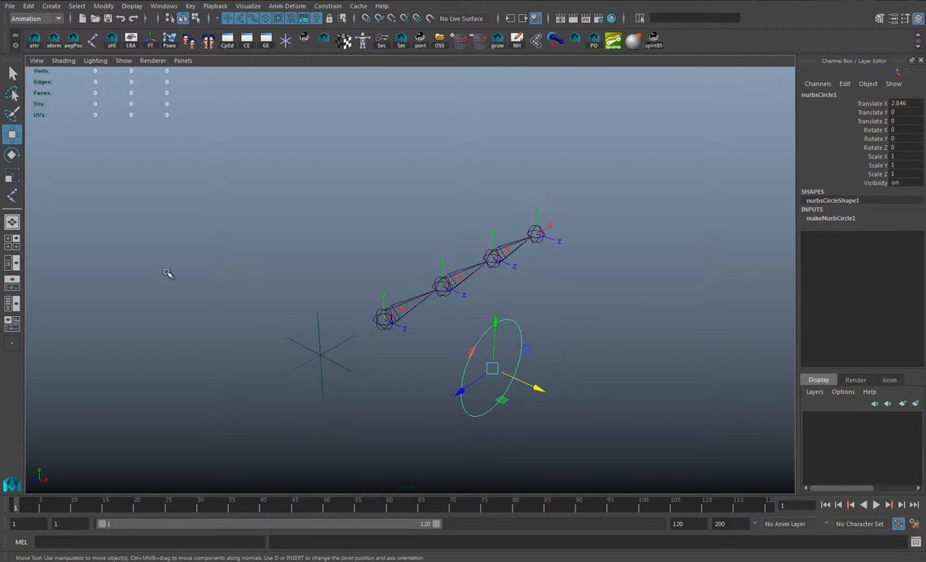
# Step: Show the Outliner beside the perspective view, expand the full joint hierarchy and widen the Outliner
pyautogui.click(14, 264)
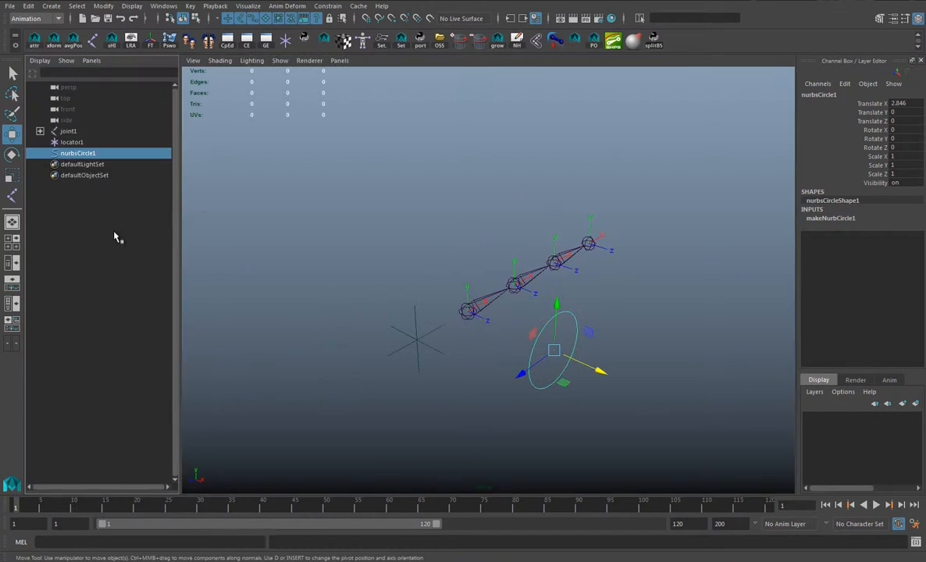
pyautogui.click(40, 131)
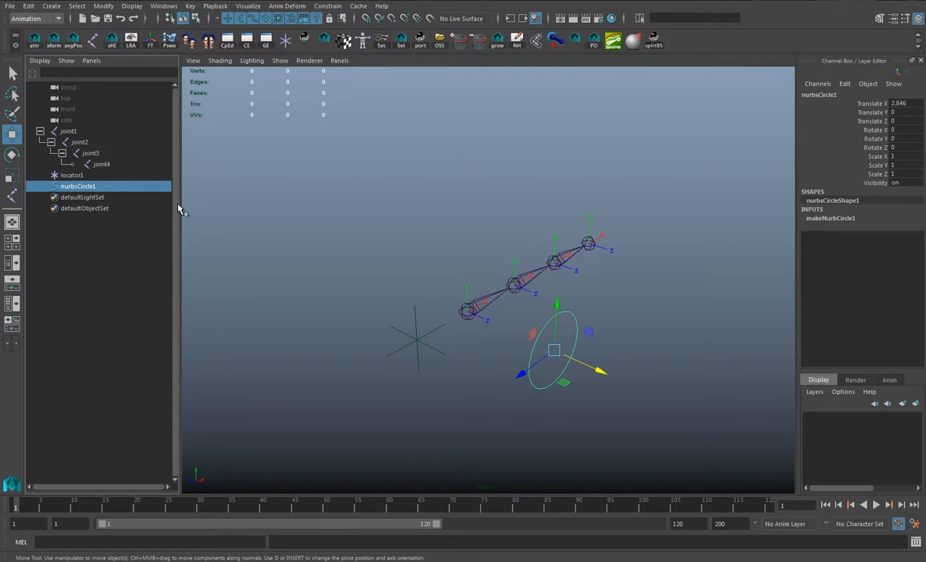
pyautogui.moveTo(181, 203); pyautogui.dragTo(223, 200)
# Step: Parent the NURBS circle to the chain's root joint
pyautogui.keyDown('alt'); pyautogui.moveTo(374, 272); pyautogui.dragTo(342, 283, button='middle'); pyautogui.keyUp('alt')
pyautogui.keyDown('alt'); pyautogui.moveTo(342, 283); pyautogui.dragTo(430, 305, button='right'); pyautogui.keyUp('alt')
pyautogui.keyDown('alt'); pyautogui.moveTo(429, 304); pyautogui.dragTo(450, 314); pyautogui.keyUp('alt')
pyautogui.press('q')
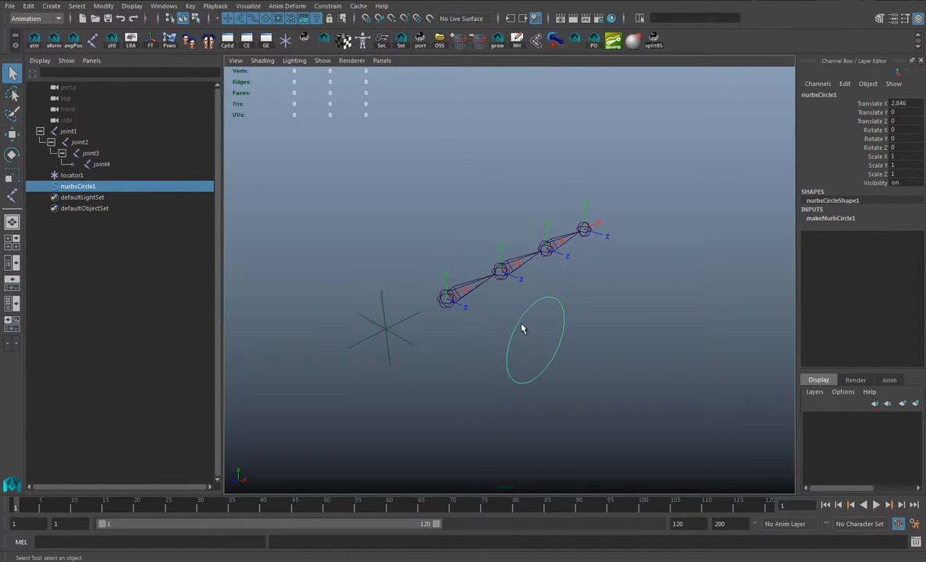
pyautogui.keyDown('shift'); pyautogui.click(449, 305); pyautogui.keyUp('shift')
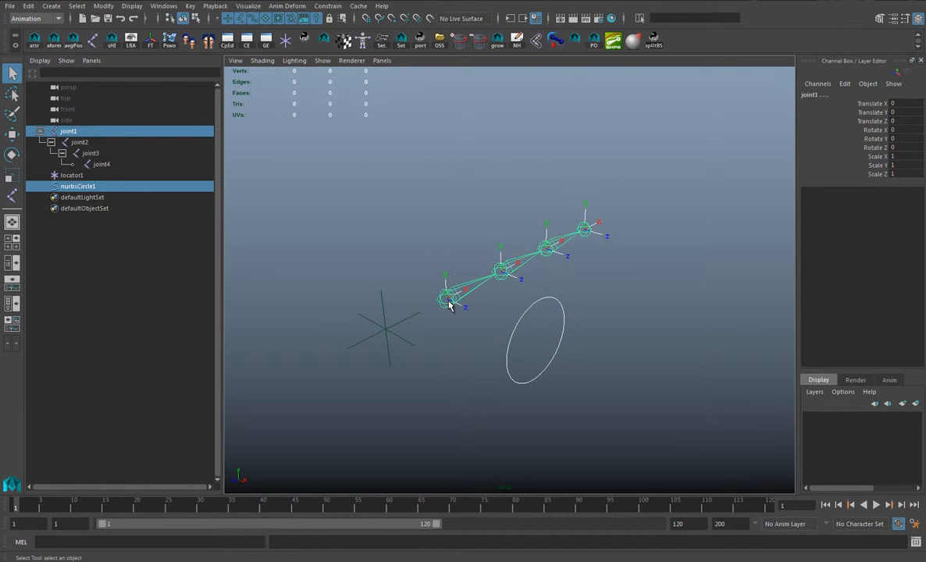
pyautogui.press('p')
# Step: Set all of the circle's translate and rotate channels to 0 so it snaps onto the root joint
pyautogui.click(900, 104)
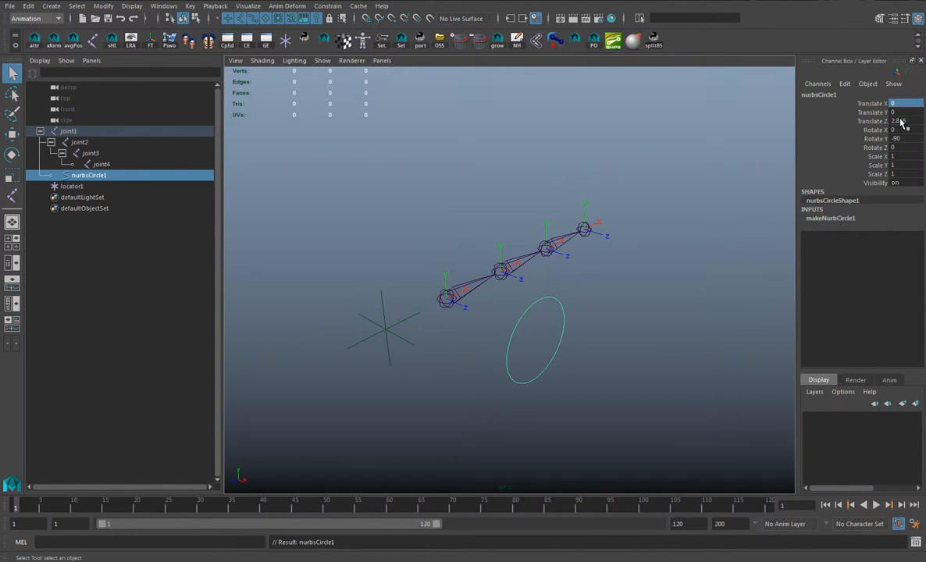
pyautogui.moveTo(900, 106); pyautogui.dragTo(904, 140)
pyautogui.click(905, 147)
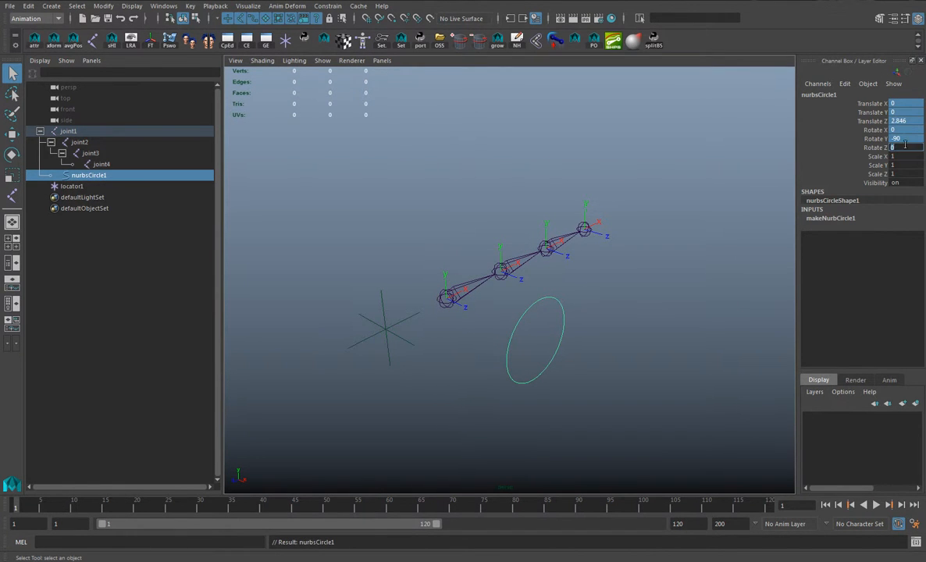
pyautogui.press('Return')
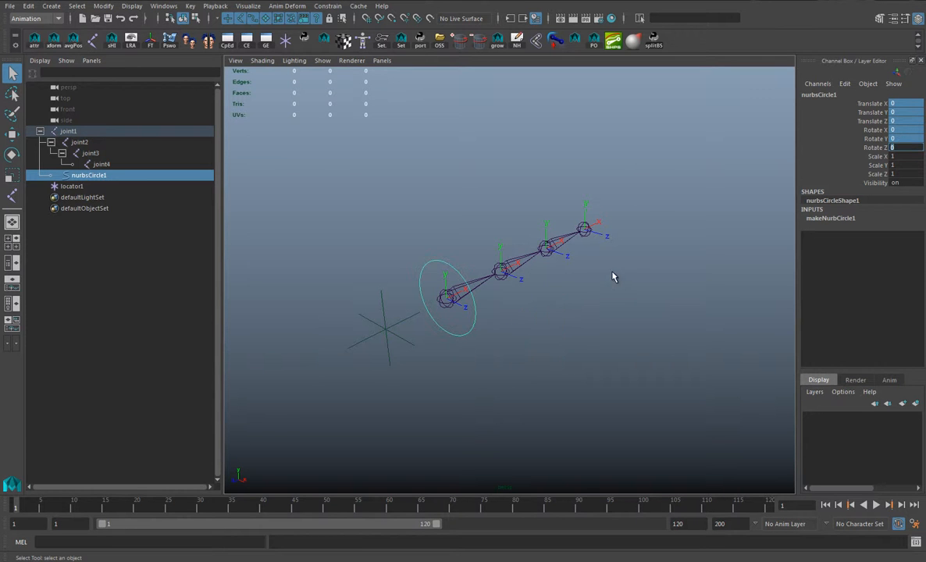
# Step: Unparent the circle from the root joint, keeping it in place around the joint
pyautogui.keyDown('alt'); pyautogui.moveTo(697, 255); pyautogui.dragTo(625, 284); pyautogui.keyUp('alt')
pyautogui.hotkey('shift', 'p')
pyautogui.keyDown('alt'); pyautogui.moveTo(504, 297); pyautogui.dragTo(538, 271); pyautogui.keyUp('alt')
pyautogui.press('w')
pyautogui.moveTo(434, 309)
pyautogui.keyDown('alt'); pyautogui.mouseDown()
pyautogui.moveTo(406, 316)
pyautogui.moveTo(430, 314)
pyautogui.mouseUp(); pyautogui.keyUp('alt')
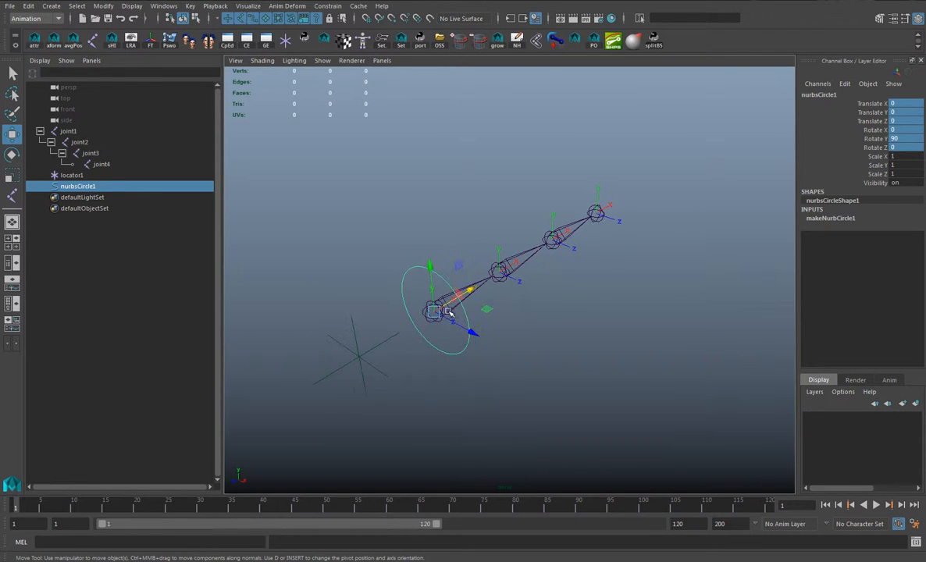
# Step: Rotate the circle freely around the root joint, then reset its X, Y and Z rotation to 0
pyautogui.keyDown('alt'); pyautogui.moveTo(552, 320); pyautogui.dragTo(525, 325); pyautogui.keyUp('alt')
pyautogui.press('e')
pyautogui.click(465, 305)
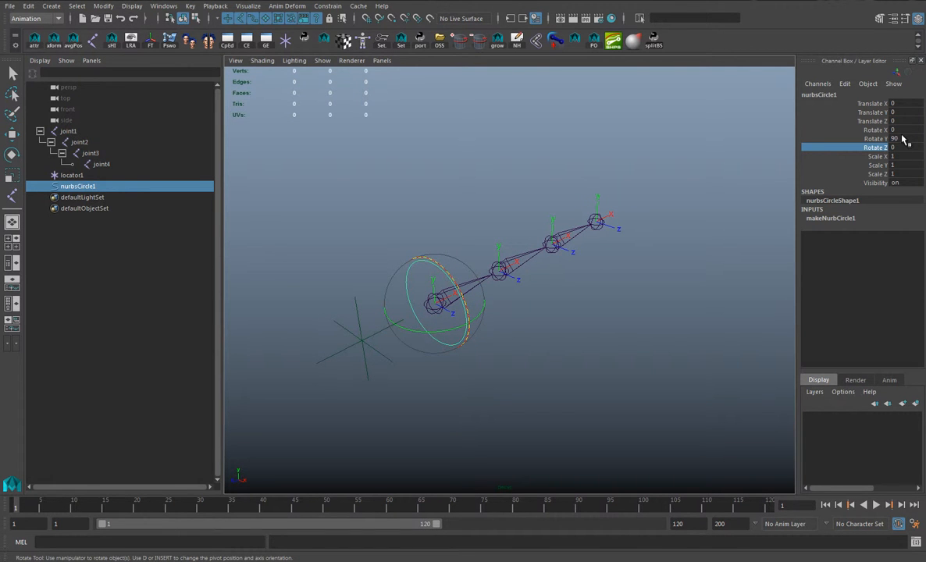
pyautogui.keyDown('alt'); pyautogui.moveTo(531, 339); pyautogui.dragTo(518, 344); pyautogui.keyUp('alt')
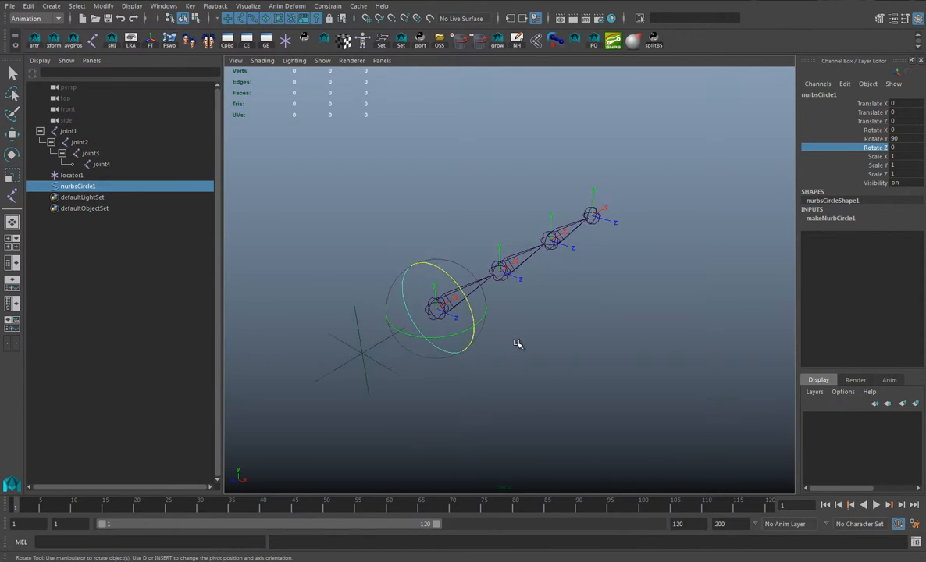
pyautogui.moveTo(427, 348); pyautogui.dragTo(489, 306)
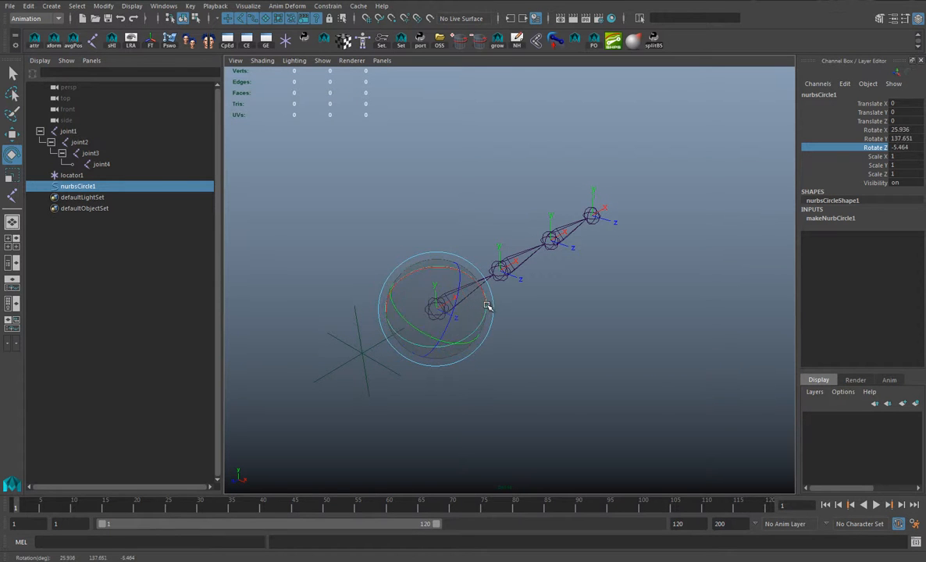
pyautogui.moveTo(909, 131); pyautogui.dragTo(908, 147)
pyautogui.write('0')
pyautogui.press('Return')
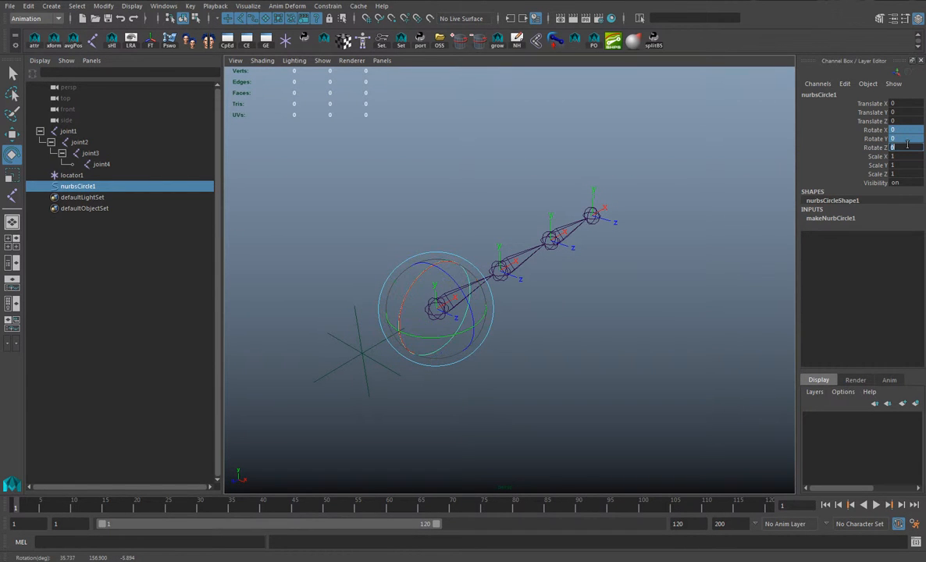
# Step: Set the circle's Rotate Y to 90 so it rings the root joint across the chain
pyautogui.keyDown('alt'); pyautogui.moveTo(666, 325); pyautogui.dragTo(617, 304); pyautogui.keyUp('alt')
pyautogui.press('w')
pyautogui.click(896, 139)
pyautogui.write('90')
pyautogui.press('Return')
pyautogui.keyDown('alt'); pyautogui.moveTo(650, 246); pyautogui.dragTo(684, 264); pyautogui.keyUp('alt')
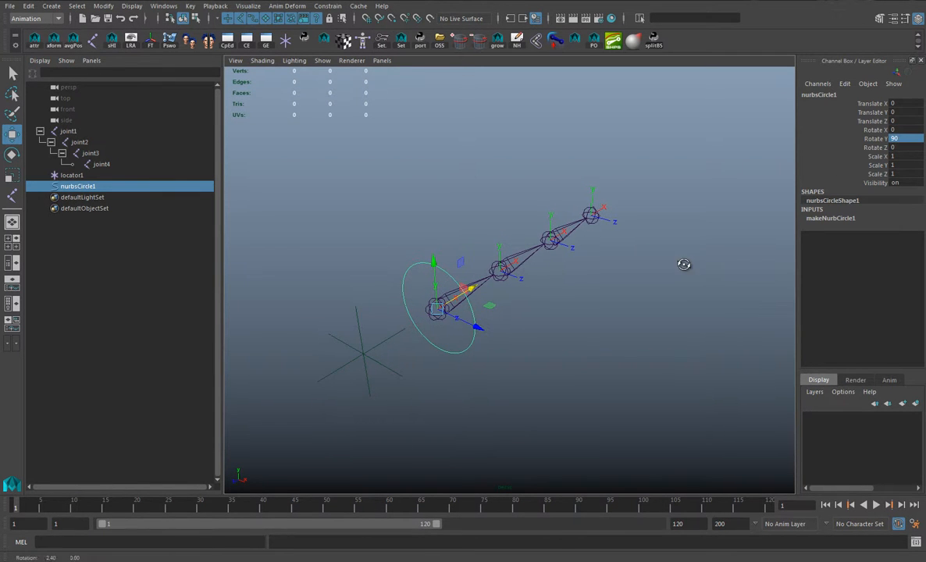
# Step: Duplicate nurbsCircle1 and delete the copy's shape node, keeping only its empty transform
pyautogui.keyDown('alt'); pyautogui.moveTo(595, 260); pyautogui.dragTo(551, 273); pyautogui.keyUp('alt')
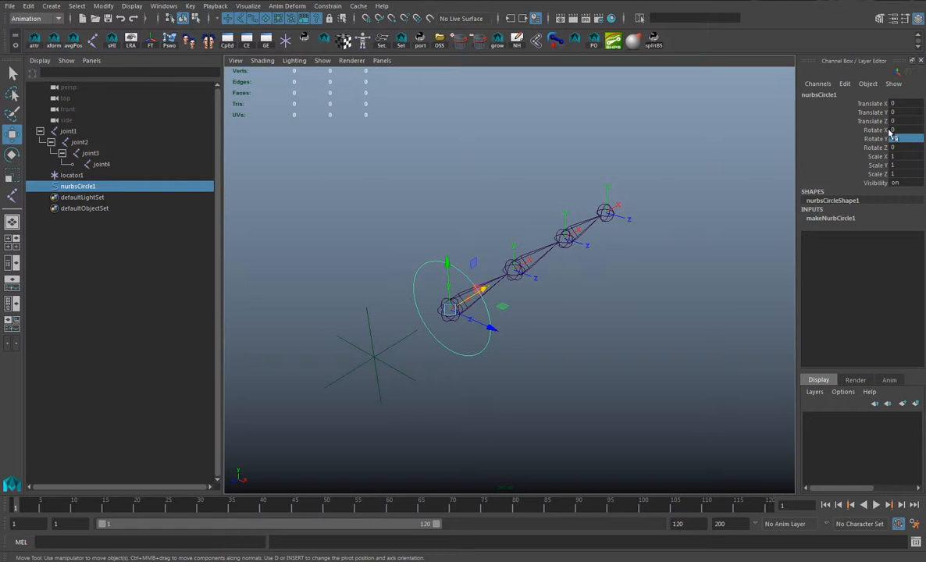
pyautogui.keyDown('alt'); pyautogui.moveTo(359, 382); pyautogui.dragTo(350, 382); pyautogui.keyUp('alt')
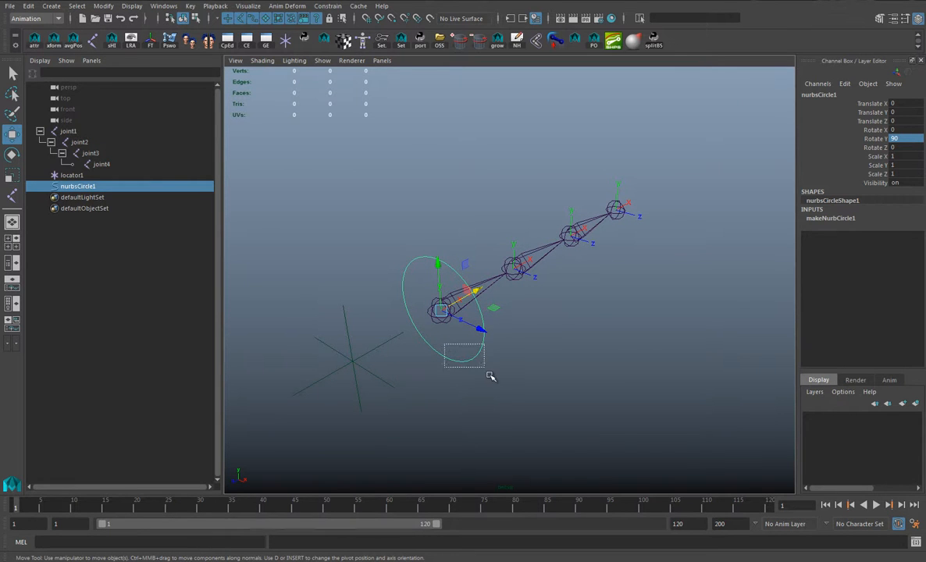
pyautogui.hotkey('ctrl', 'd')
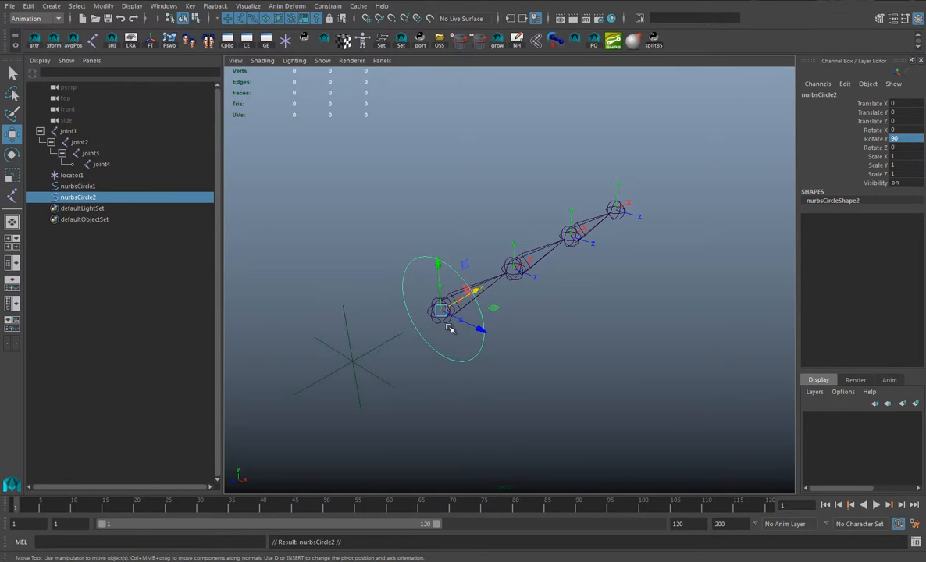
pyautogui.press('Down')
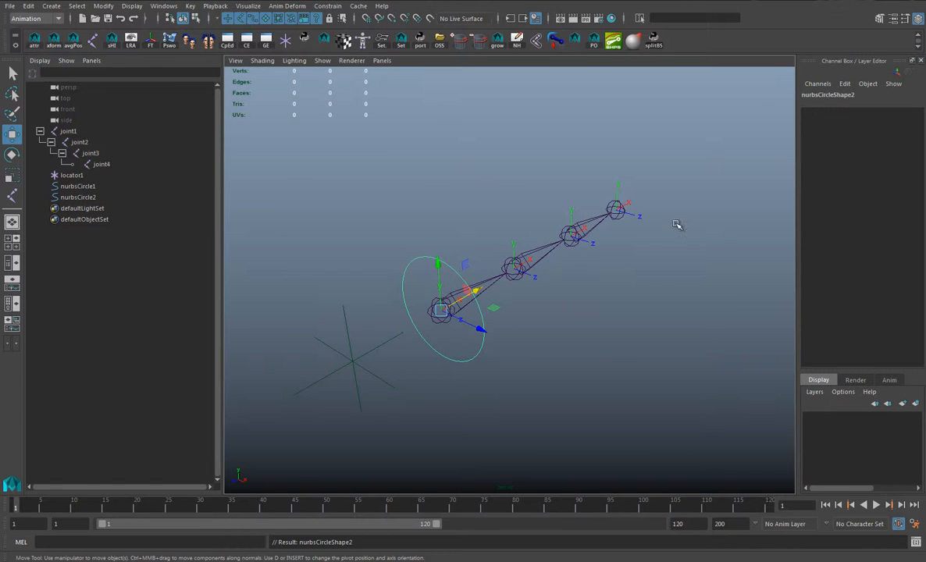
pyautogui.click(710, 198)
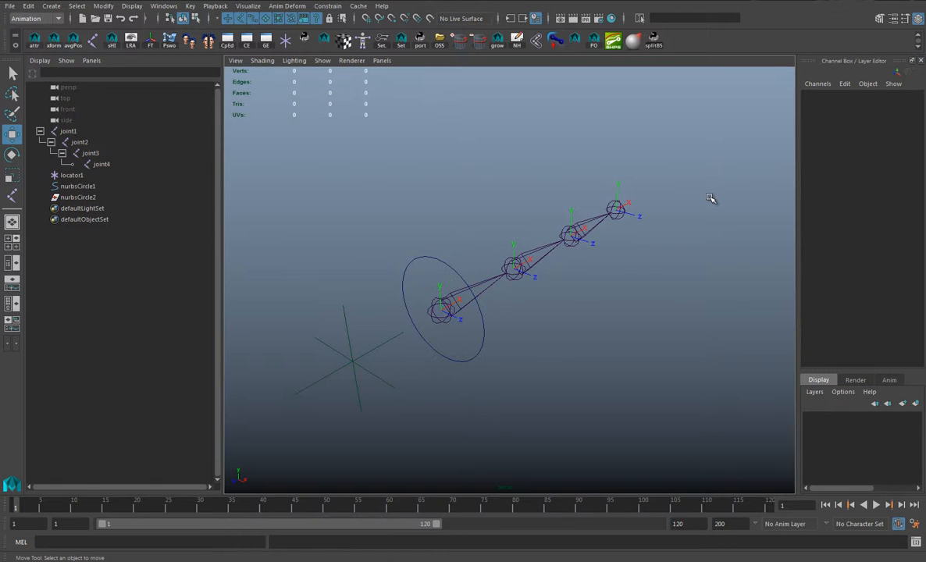
# Step: Parent nurbsCircle1 under the empty nurbsCircle2 transform and expand that hierarchy in the Outliner
pyautogui.click(99, 187)
pyautogui.click(108, 196)
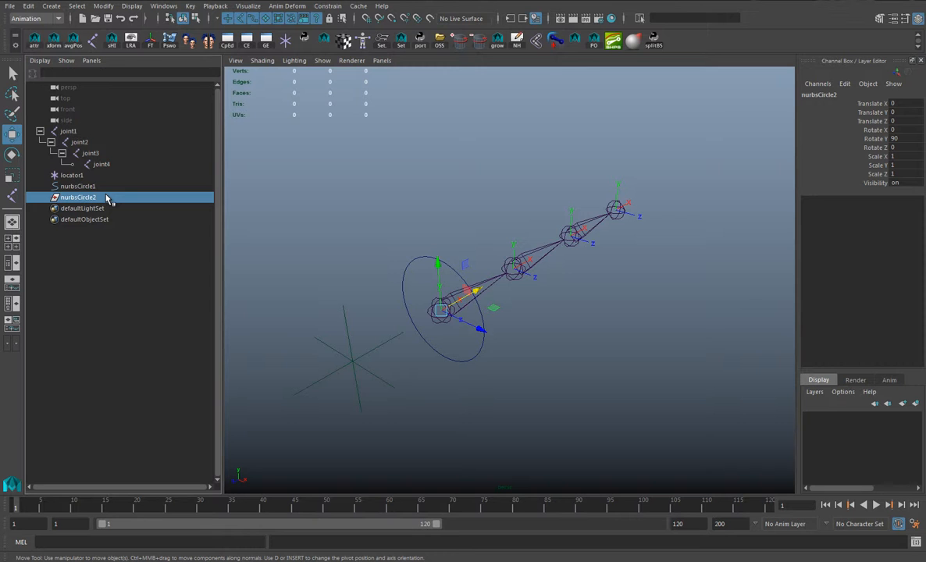
pyautogui.click(94, 187)
pyautogui.keyDown('ctrl'); pyautogui.click(90, 199); pyautogui.keyUp('ctrl')
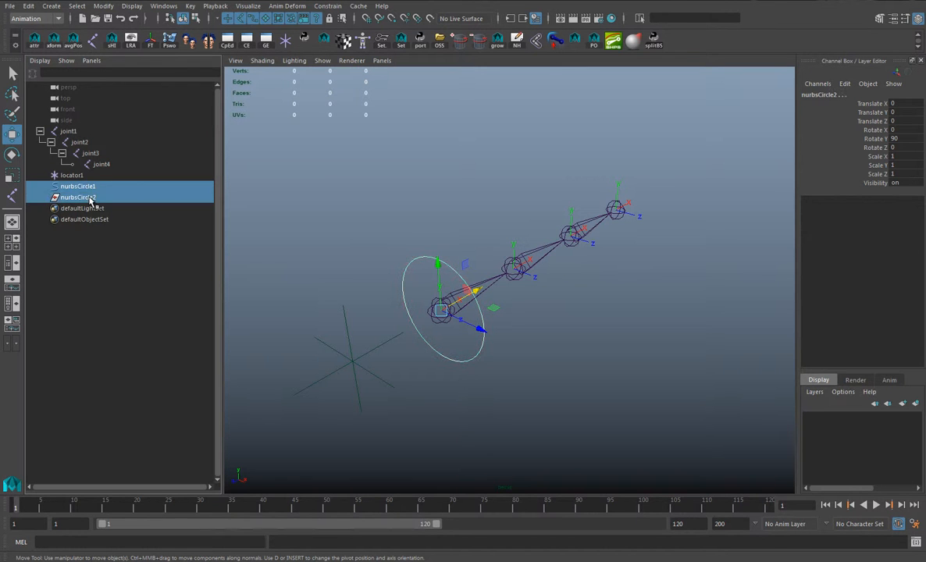
pyautogui.press('p')
pyautogui.click(40, 186)
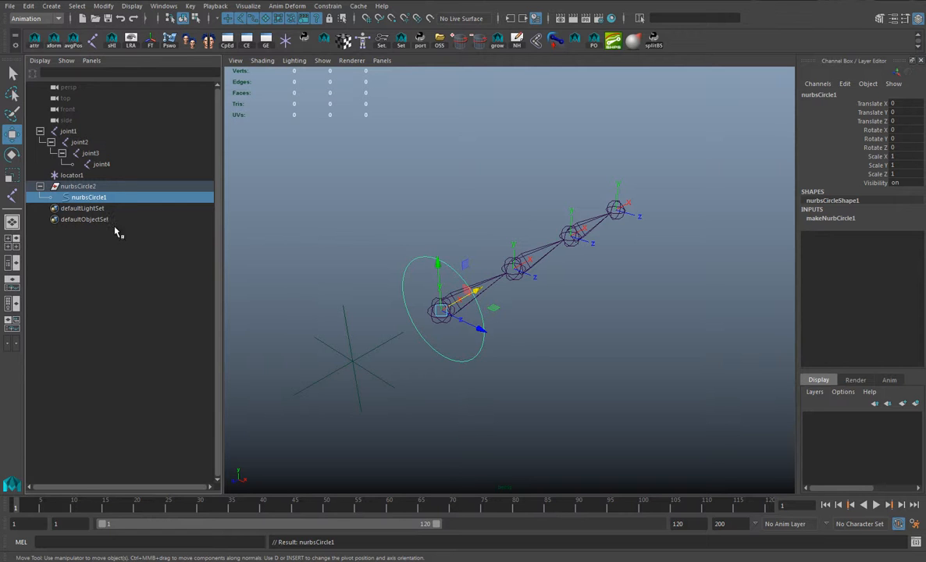
# Step: Move the parented circle off the root joint, then return it by setting its translate and rotate channels to 0
pyautogui.click(114, 187)
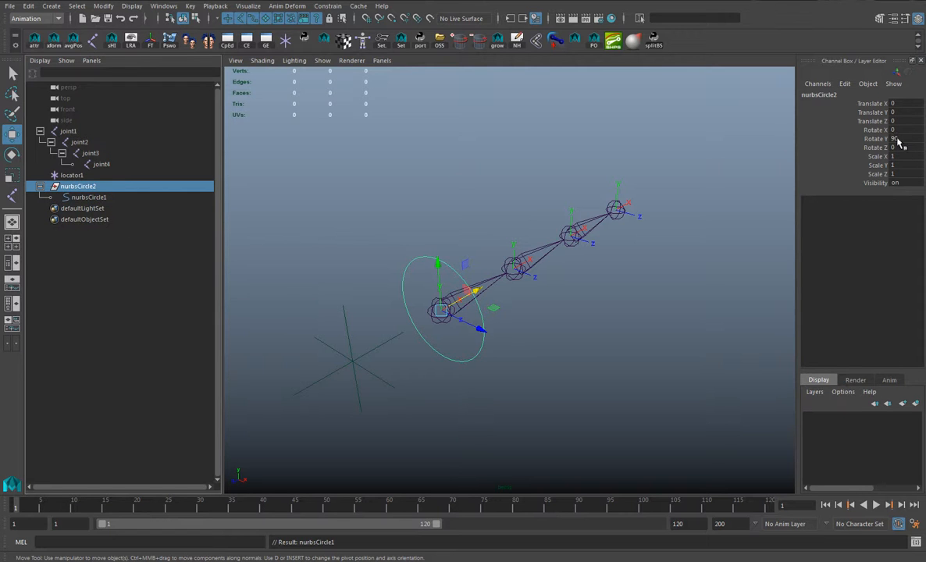
pyautogui.keyDown('alt'); pyautogui.moveTo(569, 195); pyautogui.dragTo(588, 209, button='right'); pyautogui.keyUp('alt')
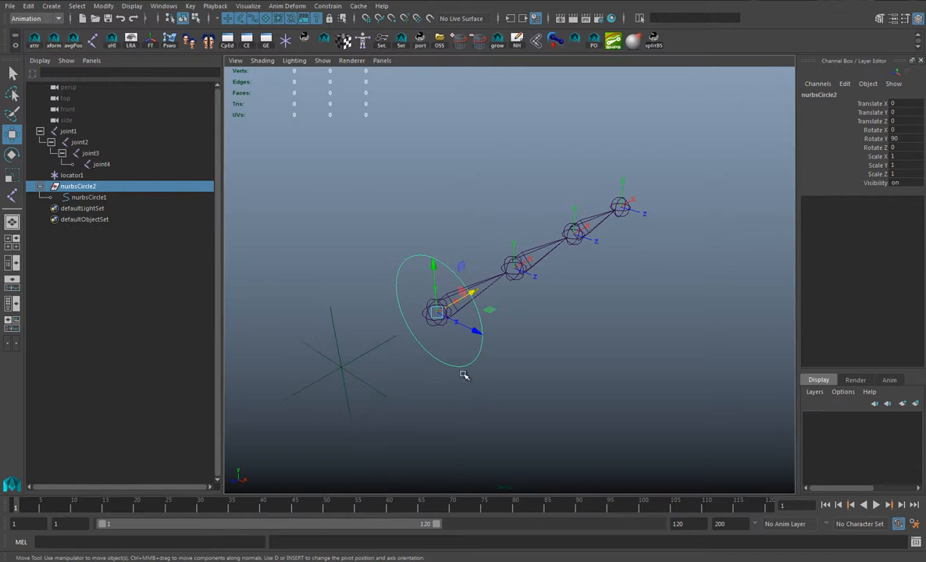
pyautogui.click(471, 364)
pyautogui.keyDown('alt'); pyautogui.moveTo(486, 375); pyautogui.dragTo(514, 376); pyautogui.keyUp('alt')
pyautogui.moveTo(443, 310); pyautogui.dragTo(406, 286)
pyautogui.moveTo(906, 107); pyautogui.dragTo(910, 147)
pyautogui.write('0')
pyautogui.press('Return')
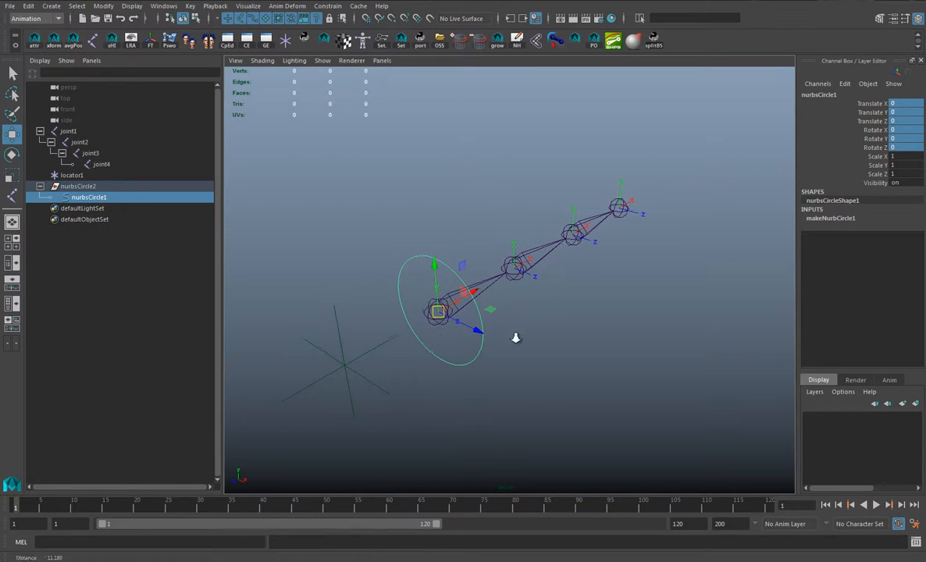
# Step: Undo the parenting of nurbsCircle1 under nurbsCircle2
pyautogui.click(166, 345)
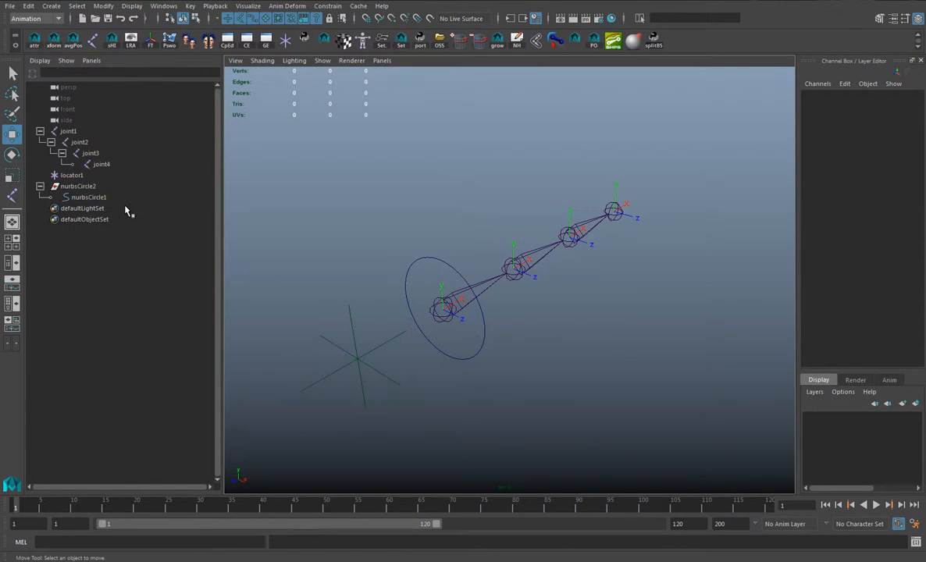
pyautogui.hotkey('ctrl', 'z')
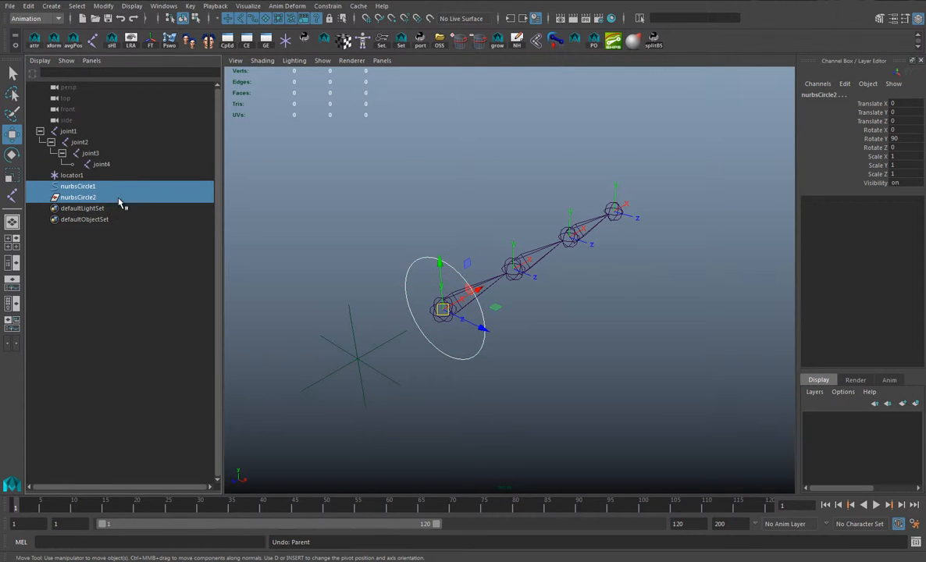
# Step: Duplicate the empty nurbsCircle2 transform and rename the original nurbsCircle1_null
pyautogui.click(90, 200)
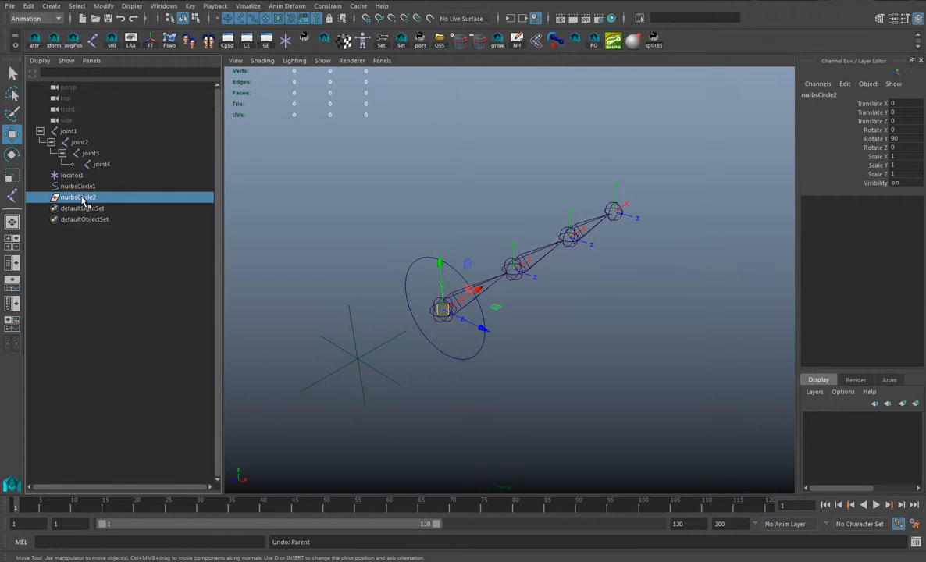
pyautogui.hotkey('ctrl', 'd')
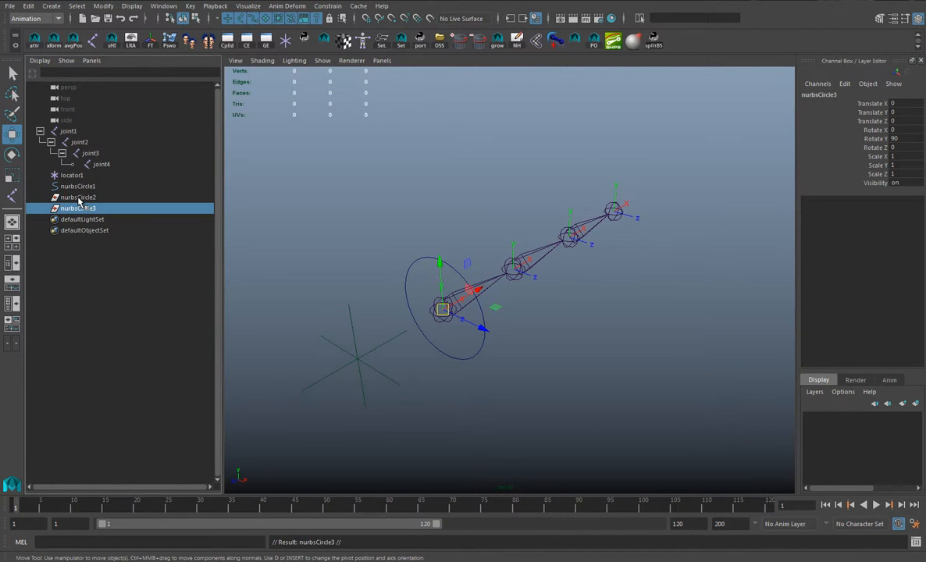
pyautogui.click(90, 197)
pyautogui.doubleClick(90, 196)
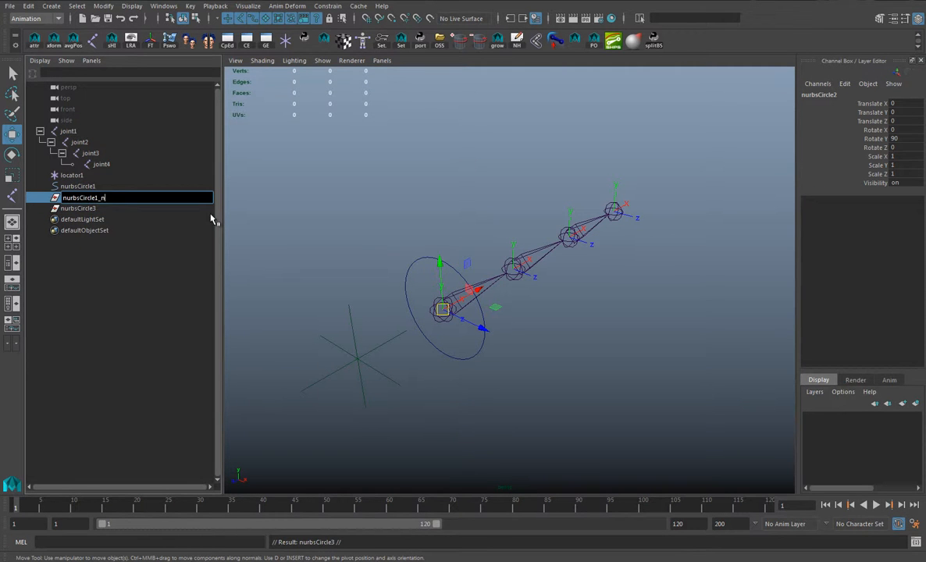
pyautogui.write('nurbsCircle1_null')
pyautogui.press('Return')
# Step: Rename the duplicated empty transform nurbsCircle1_sdk
pyautogui.click(139, 208)
pyautogui.doubleClick(139, 208)
pyautogui.write('nurbsCircle1_sdk')
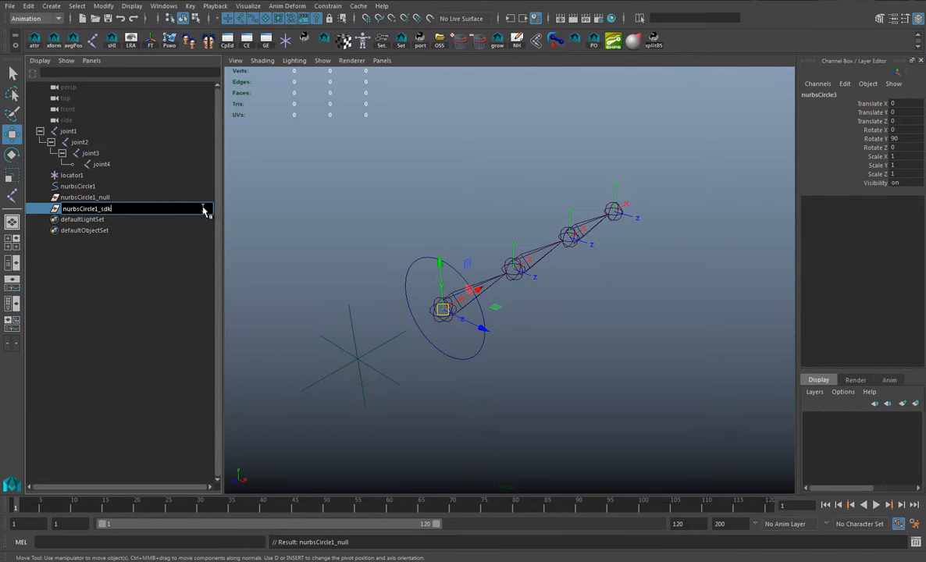
pyautogui.press('Return')
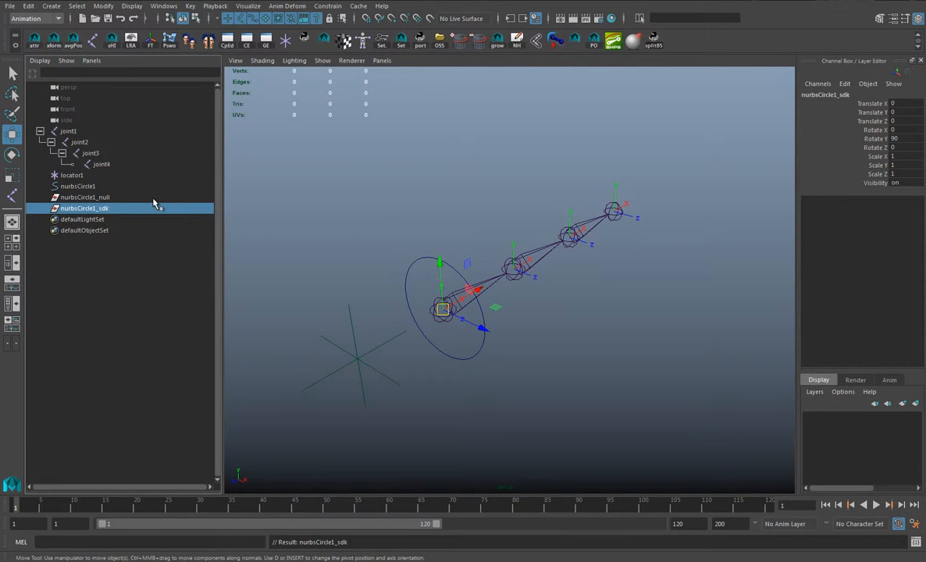
# Step: Parent nurbsCircle1 under nurbsCircle1_sdk and expand the group in the Outliner
pyautogui.click(77, 188)
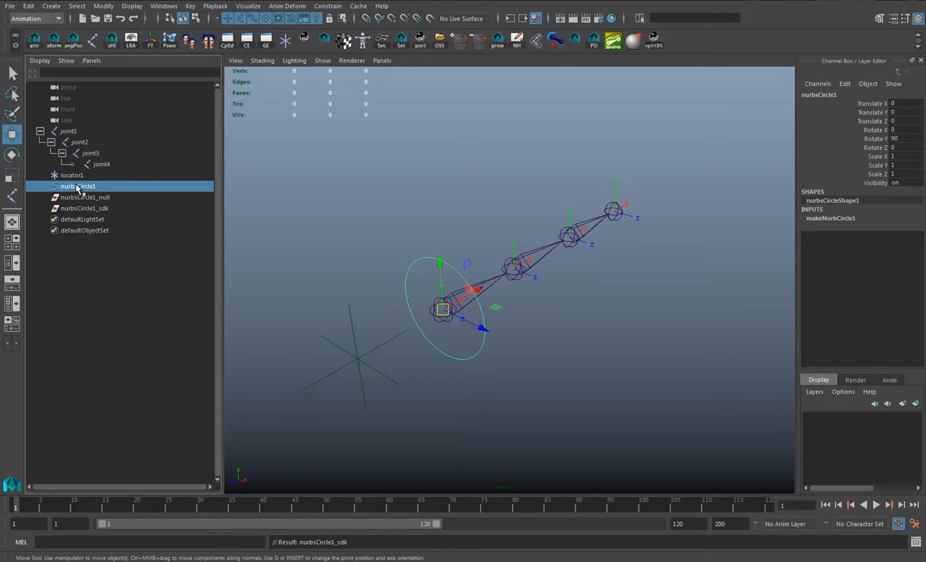
pyautogui.keyDown('ctrl'); pyautogui.click(100, 209); pyautogui.keyUp('ctrl')
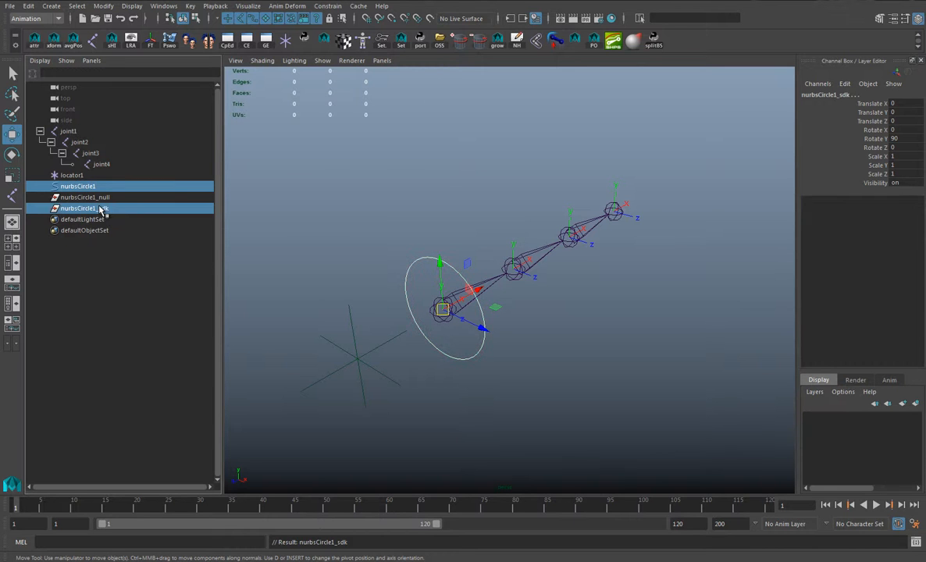
pyautogui.press('p')
pyautogui.click(41, 198)
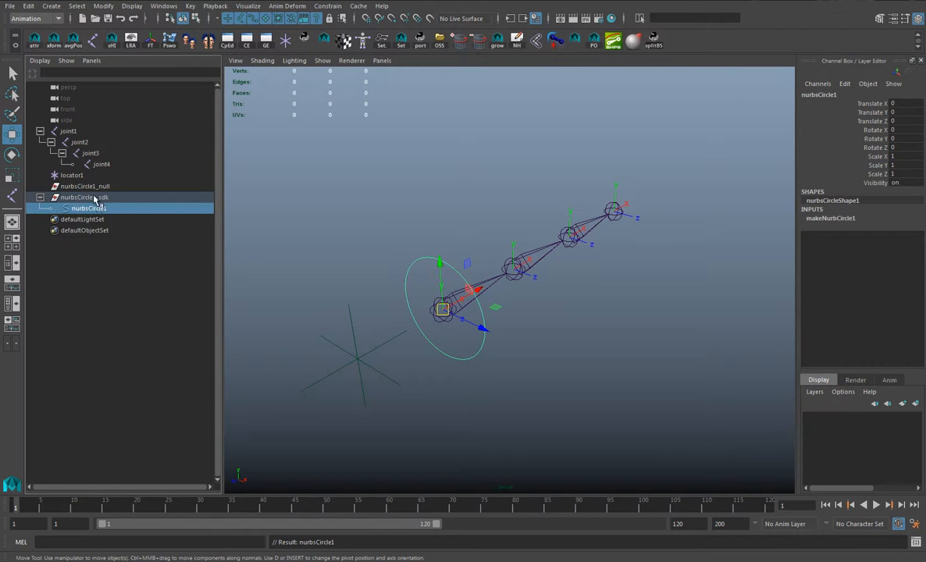
# Step: Parent nurbsCircle1_sdk, with its circle, under nurbsCircle1_null
pyautogui.click(109, 197)
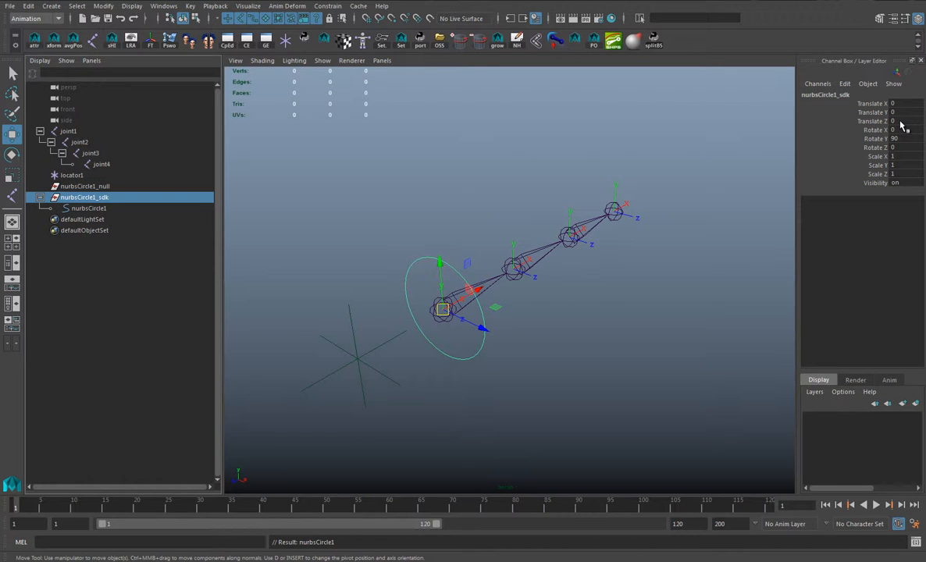
pyautogui.keyDown('alt'); pyautogui.moveTo(606, 220); pyautogui.dragTo(567, 248); pyautogui.keyUp('alt')
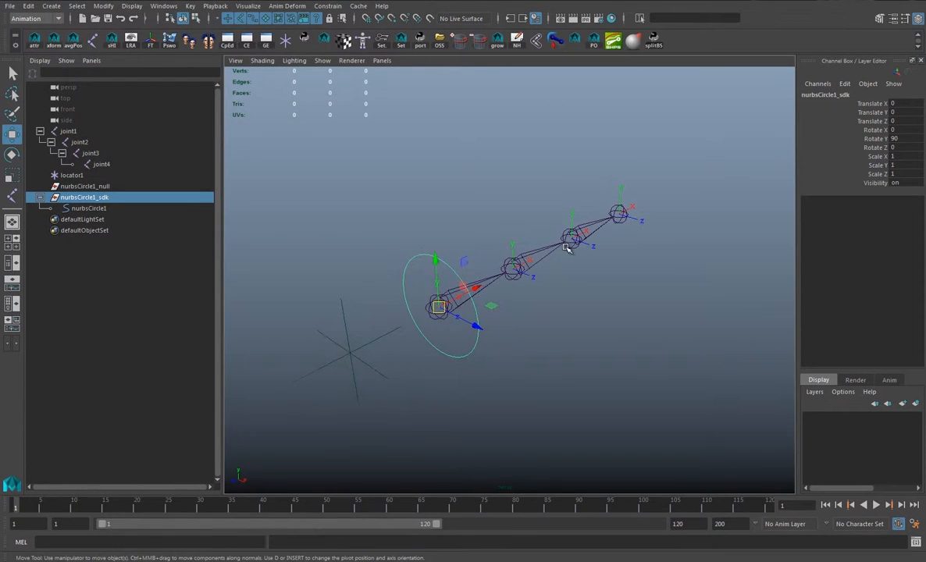
pyautogui.keyDown('ctrl'); pyautogui.click(81, 188); pyautogui.keyUp('ctrl')
pyautogui.press('p')
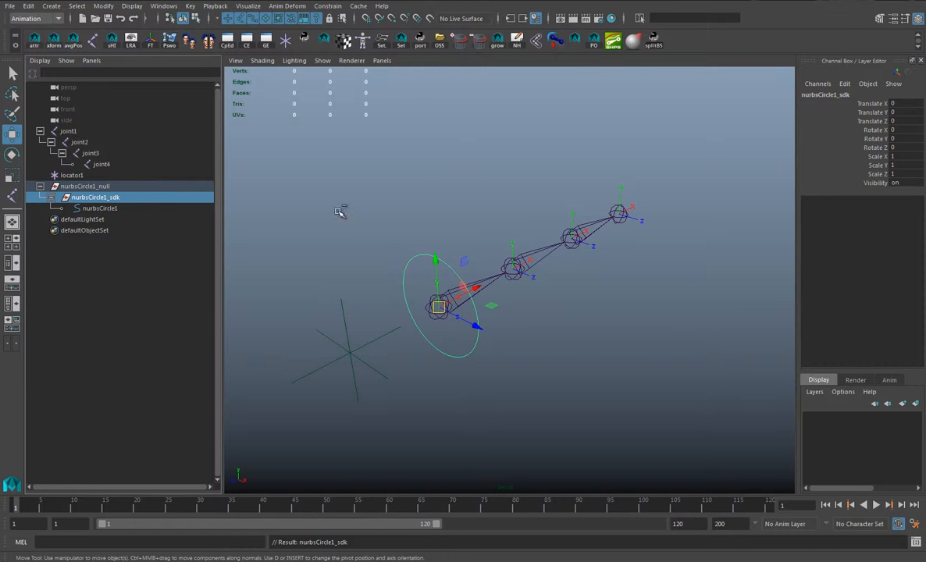
# Step: Duplicate the whole nurbsCircle1_null hierarchy and snap the copy onto the second joint
pyautogui.click(150, 186)
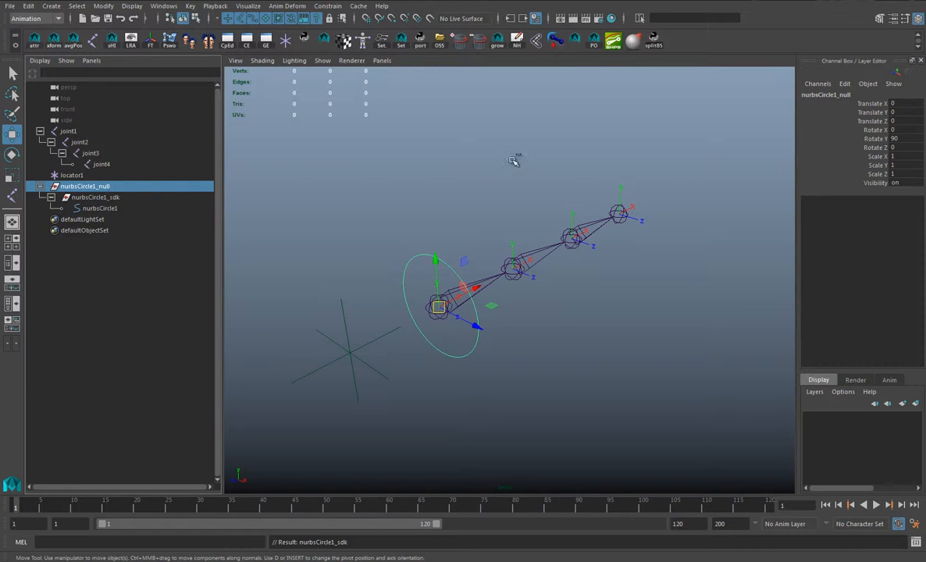
pyautogui.keyDown('alt'); pyautogui.moveTo(483, 254); pyautogui.dragTo(469, 259); pyautogui.keyUp('alt')
pyautogui.keyDown('alt'); pyautogui.moveTo(426, 281); pyautogui.dragTo(454, 278); pyautogui.keyUp('alt')
pyautogui.keyDown('alt'); pyautogui.moveTo(609, 211); pyautogui.dragTo(592, 213); pyautogui.keyUp('alt')
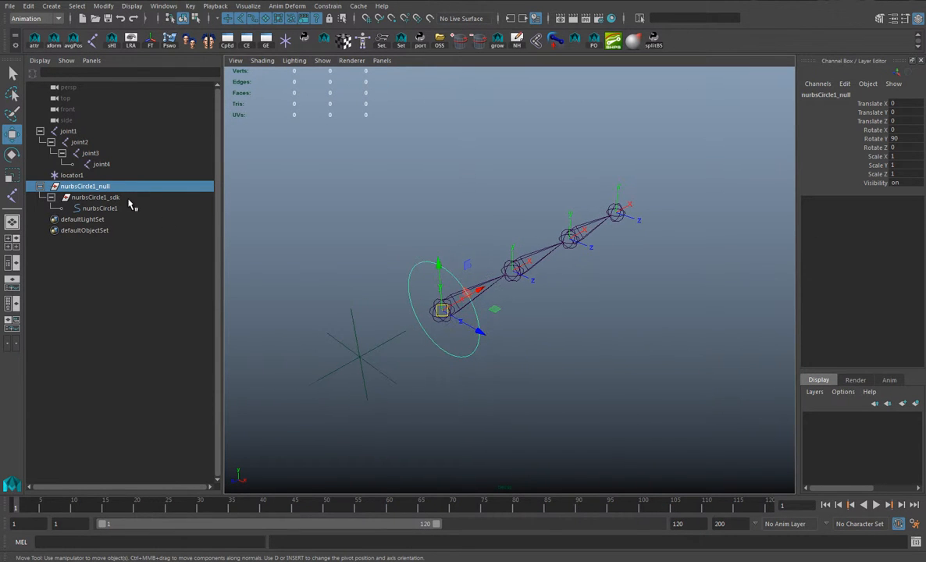
pyautogui.hotkey('ctrl', 'd')
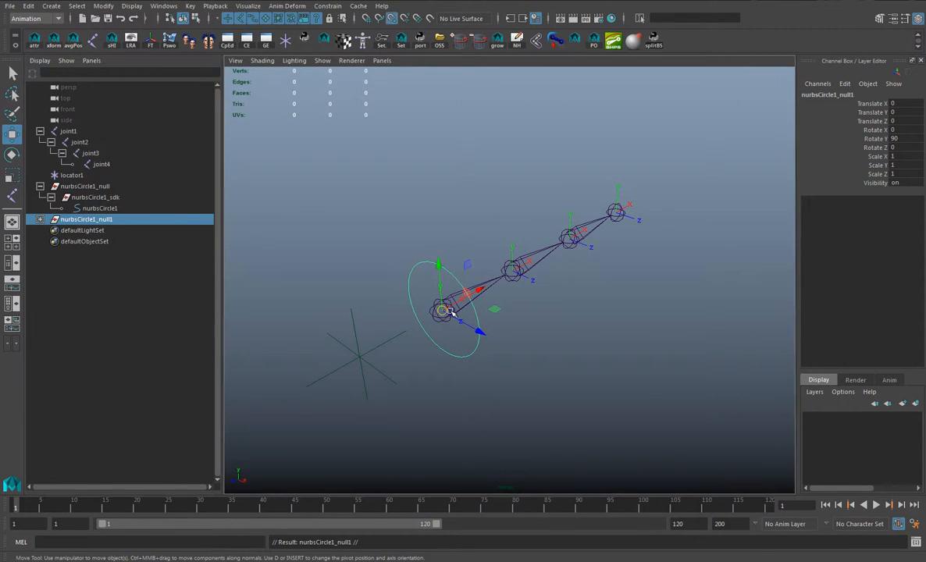
pyautogui.moveTo(448, 308); pyautogui.dragTo(512, 270)
pyautogui.keyDown('alt'); pyautogui.moveTo(469, 336); pyautogui.dragTo(367, 382, button='middle'); pyautogui.keyUp('alt')
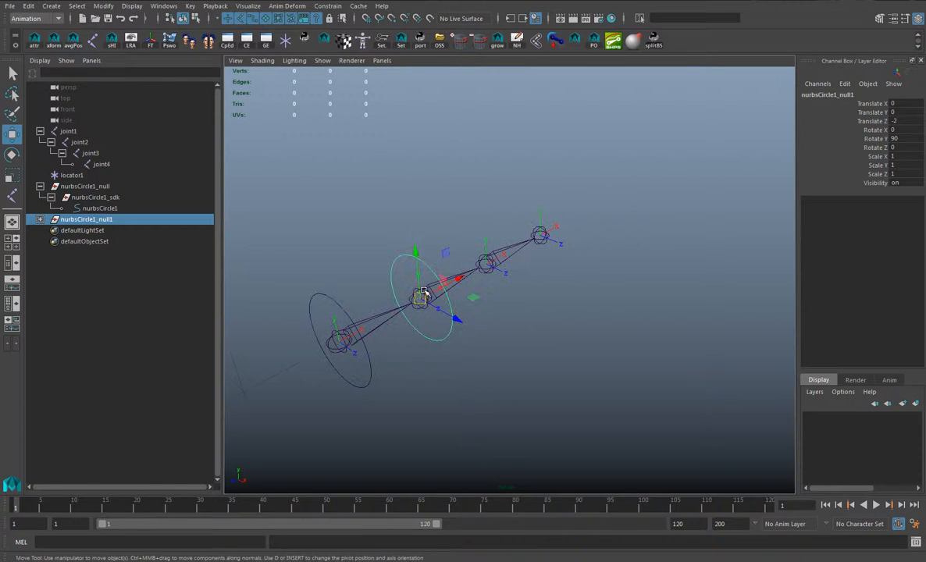
# Step: Duplicate the control hierarchy twice more, snapping the copies onto the third and fourth joints
pyautogui.hotkey('ctrl', 'd')
pyautogui.moveTo(426, 303); pyautogui.dragTo(516, 248)
pyautogui.hotkey('ctrl', 'd')
pyautogui.keyDown('alt'); pyautogui.moveTo(475, 300); pyautogui.dragTo(481, 296, button='middle'); pyautogui.keyUp('alt')
# Step: Expand the duplicated control groups in the Outliner and replace Circle1 with Circle2 in the nurbsCircle1_null1 hierarchy's names
pyautogui.click(40, 241)
pyautogui.click(39, 231)
pyautogui.click(40, 219)
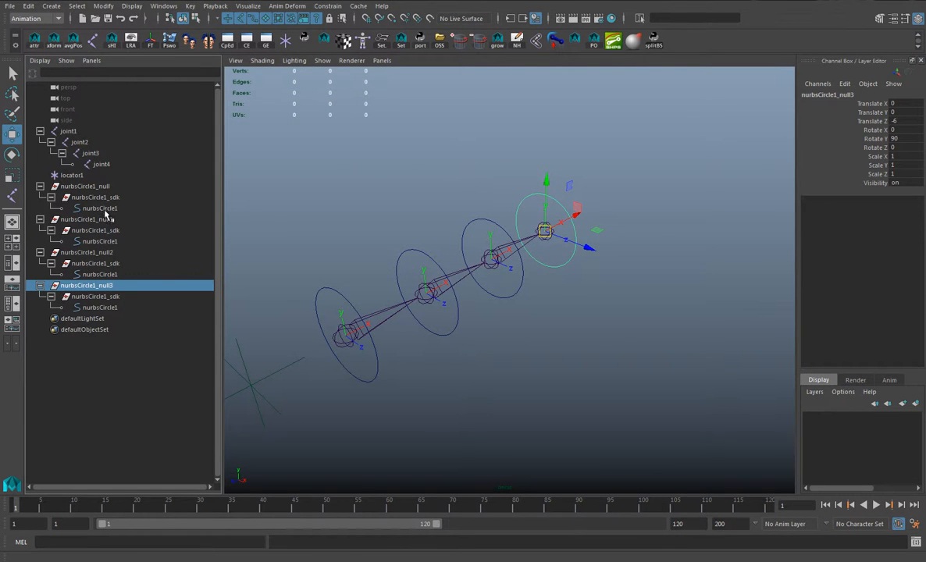
pyautogui.click(94, 219)
pyautogui.click(103, 6)
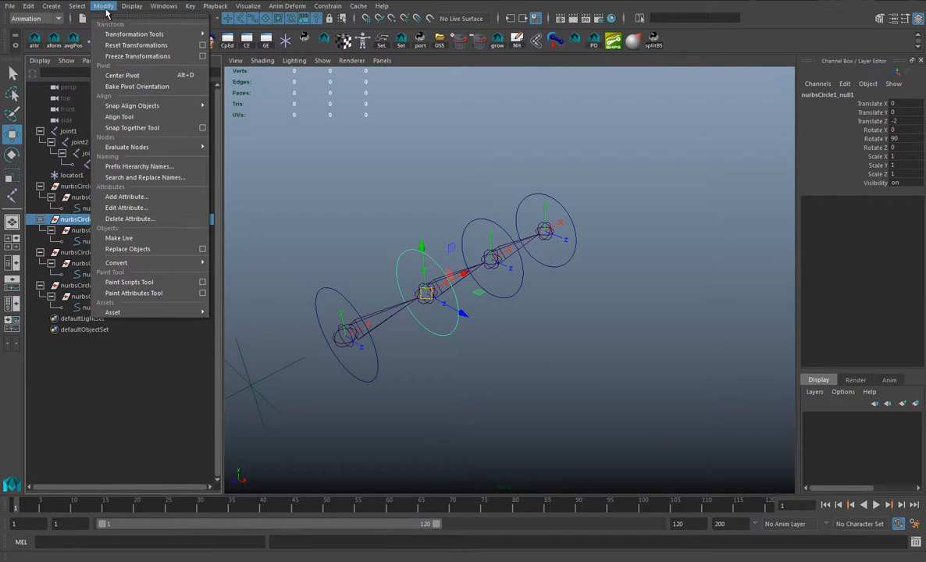
pyautogui.moveTo(103, 7)
pyautogui.click(142, 178)
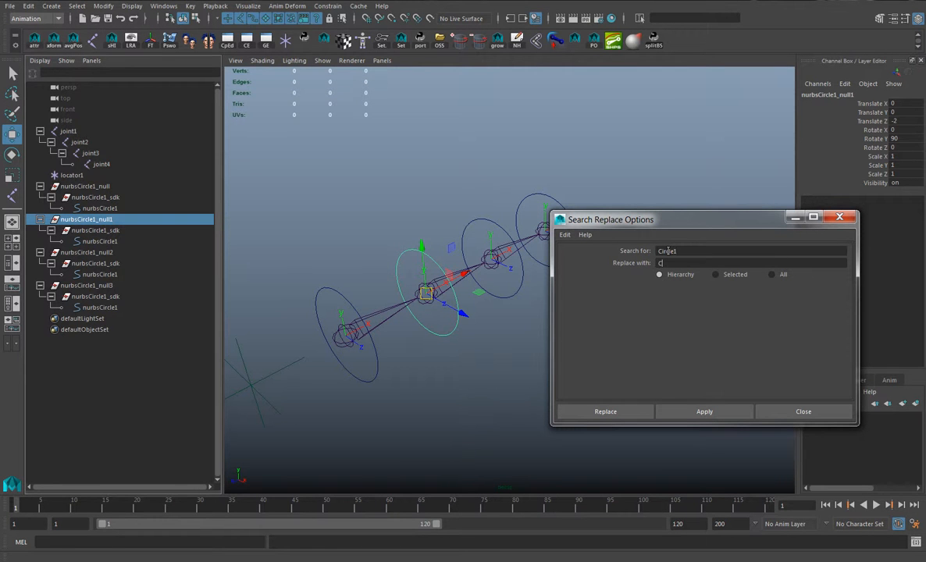
pyautogui.click(695, 413)
# Step: Replace Circle1 with Circle3 in the nurbsCircle1_null2 hierarchy's names and with Circle4 in the nurbsCircle1_null3 hierarchy's names
pyautogui.click(137, 254)
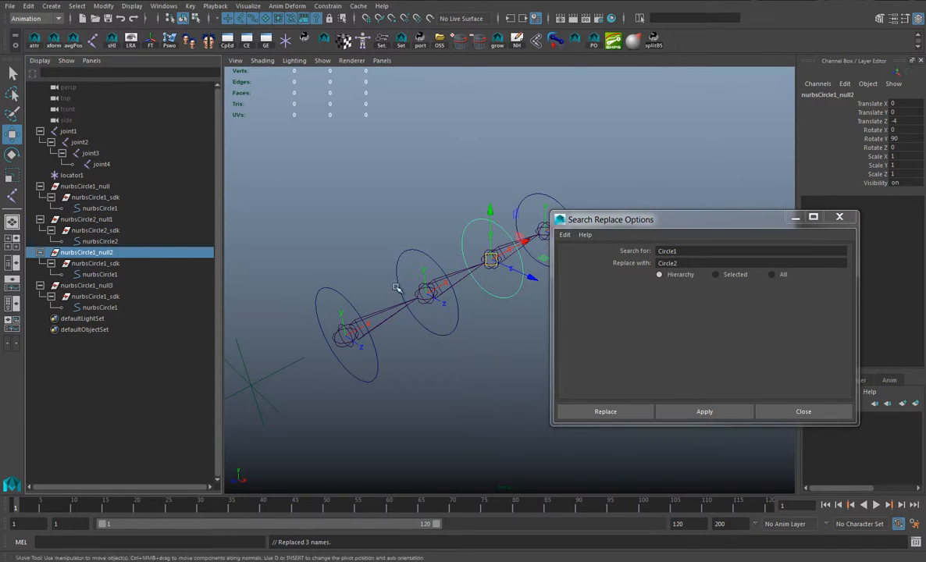
pyautogui.click(695, 264)
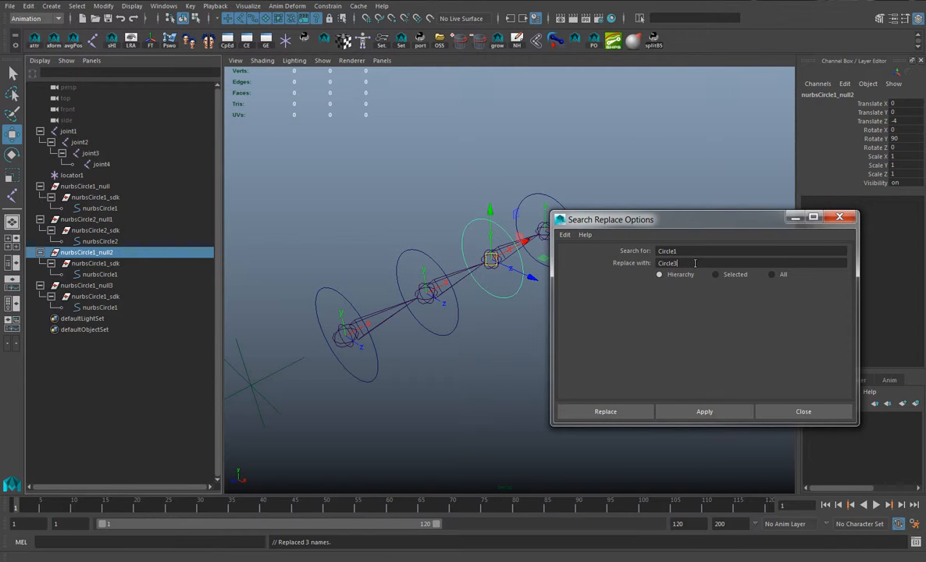
pyautogui.click(700, 410)
pyautogui.click(113, 286)
pyautogui.click(724, 264)
pyautogui.write('4')
pyautogui.click(624, 413)
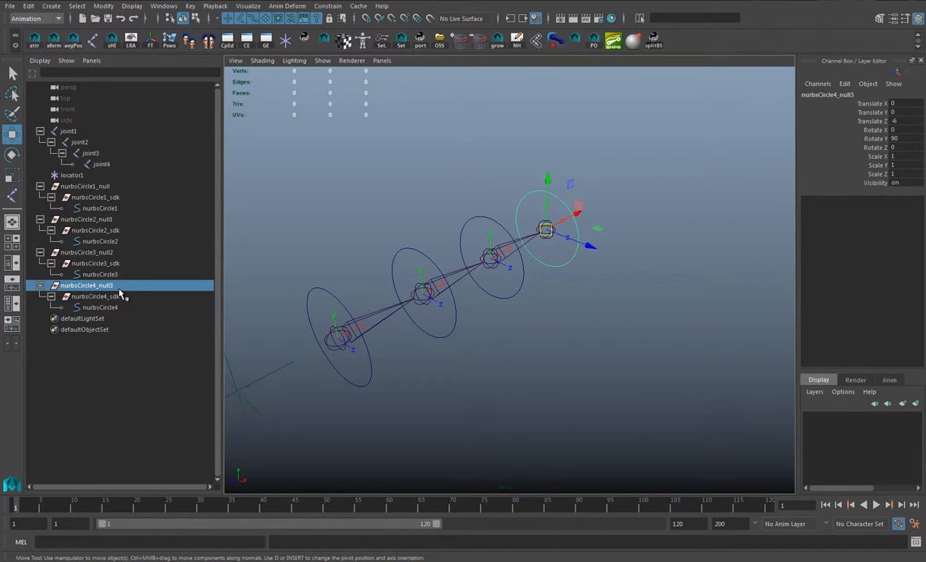
# Step: Remove the trailing numbers from the three duplicated null groups, naming them nurbsCircle4_null, nurbsCircle3_null and nurbsCircle2_null
pyautogui.doubleClick(126, 287)
pyautogui.click(129, 285)
pyautogui.press('BackSpace')
pyautogui.press('Return')
pyautogui.click(125, 256)
pyautogui.doubleClick(125, 254)
pyautogui.click(125, 254)
pyautogui.press('BackSpace')
pyautogui.press('Return')
pyautogui.doubleClick(123, 219)
pyautogui.click(122, 220)
pyautogui.press('Return')
# Step: Constrain joint1 to nurbsCircle1 with a point constraint and an orient constraint, keeping the constraint commands at hand
pyautogui.click(330, 275)
pyautogui.keyDown('alt'); pyautogui.moveTo(330, 275); pyautogui.dragTo(374, 275); pyautogui.keyUp('alt')
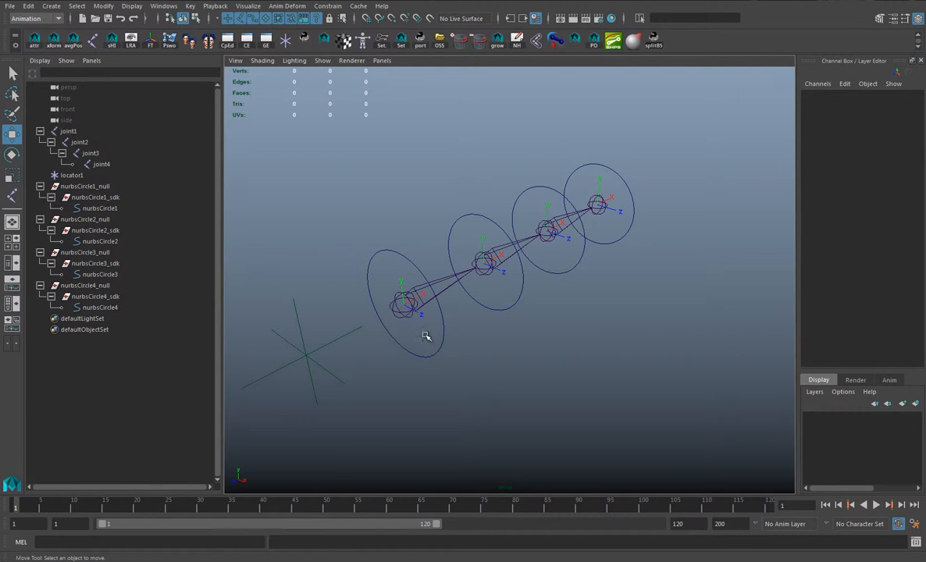
pyautogui.click(426, 336)
pyautogui.press('q')
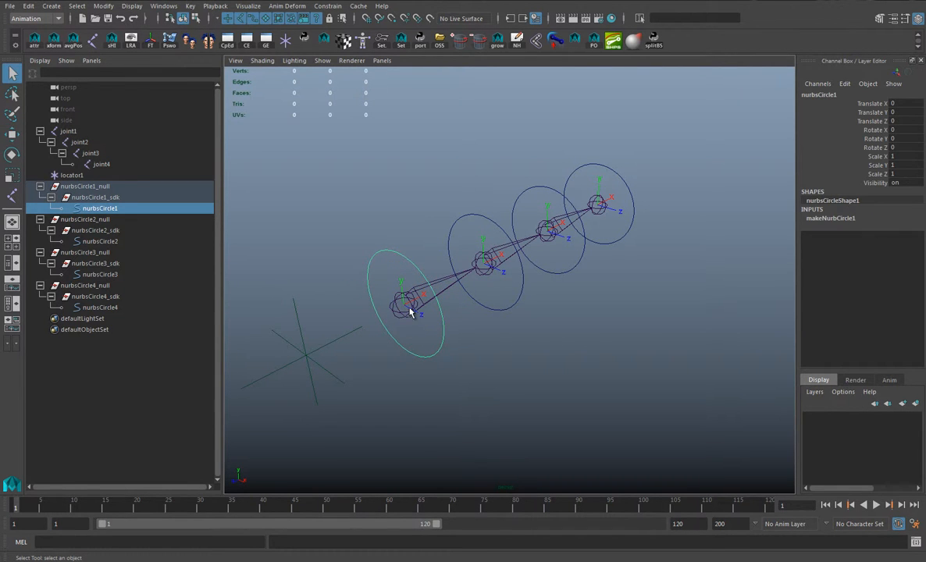
pyautogui.keyDown('shift'); pyautogui.click(381, 289); pyautogui.keyUp('shift')
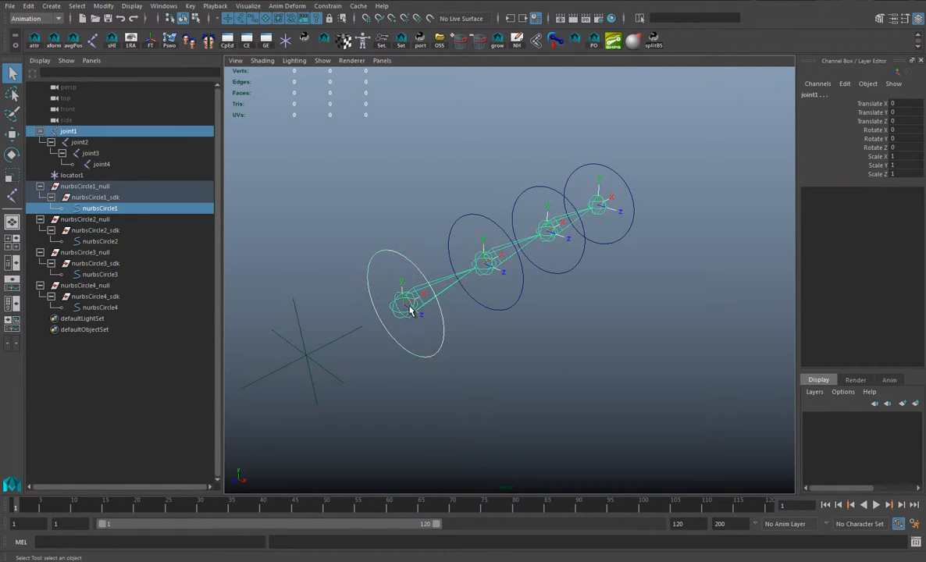
pyautogui.click(328, 6)
pyautogui.click(309, 16)
pyautogui.moveTo(327, 4); pyautogui.dragTo(307, 63)
pyautogui.click(289, 98)
pyautogui.click(292, 109)
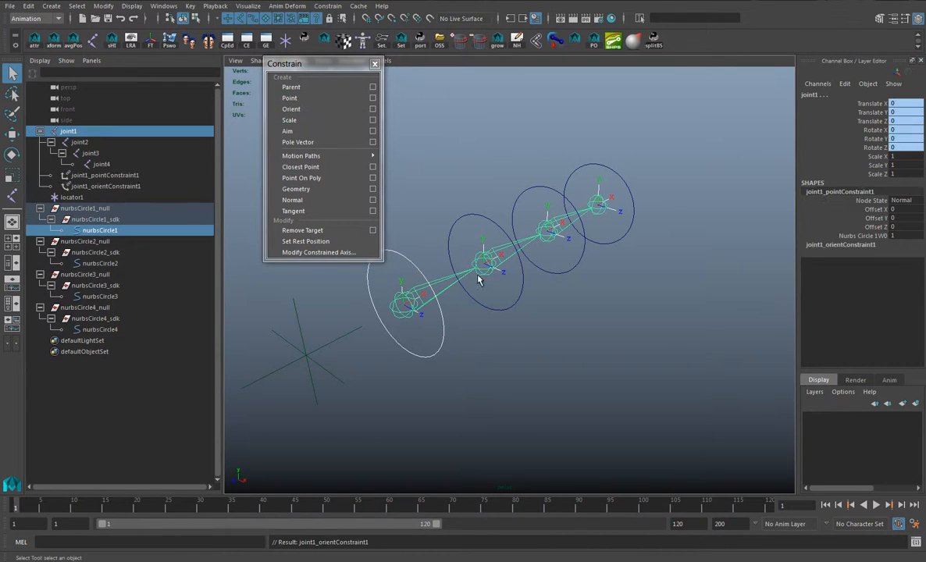
# Step: Point and orient constrain joint2 to nurbsCircle2 and joint3 to nurbsCircle3
pyautogui.click(508, 307)
pyautogui.keyDown('shift'); pyautogui.click(483, 263); pyautogui.keyUp('shift')
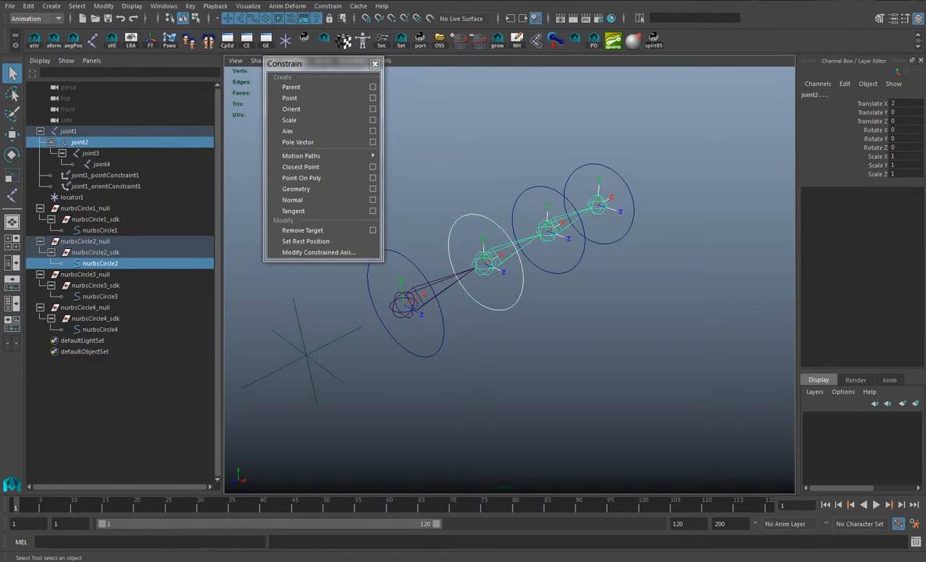
pyautogui.click(290, 97)
pyautogui.click(301, 112)
pyautogui.click(574, 262)
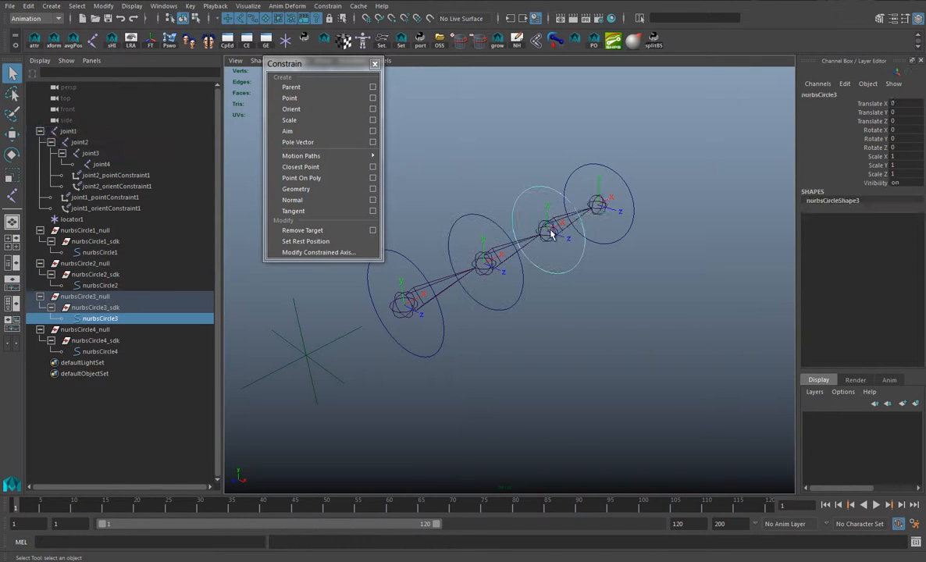
pyautogui.keyDown('shift'); pyautogui.click(548, 229); pyautogui.keyUp('shift')
pyautogui.click(289, 98)
pyautogui.click(291, 109)
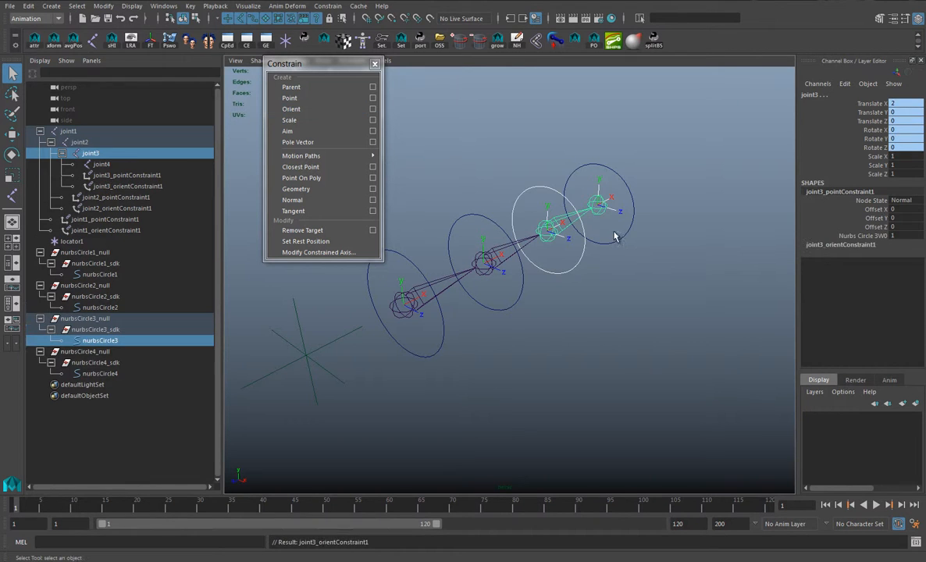
# Step: Point and orient constrain joint4 to nurbsCircle4 and put away the constraint commands
pyautogui.click(613, 237)
pyautogui.keyDown('shift'); pyautogui.click(598, 205); pyautogui.keyUp('shift')
pyautogui.click(342, 97)
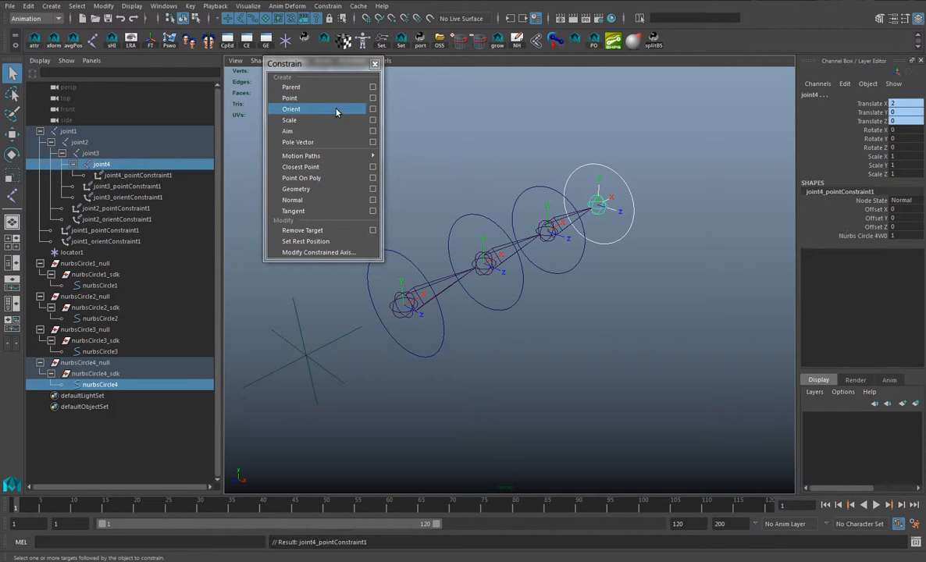
pyautogui.click(341, 108)
pyautogui.click(375, 64)
# Step: Try rotating nurbsCircle1 freely to test the constrained joints, and undo the rotation
pyautogui.click(345, 300)
pyautogui.keyDown('alt'); pyautogui.moveTo(345, 300); pyautogui.dragTo(511, 345); pyautogui.keyUp('alt')
pyautogui.press('e')
pyautogui.moveTo(486, 304); pyautogui.dragTo(441, 328)
pyautogui.hotkey('ctrl', 'z')
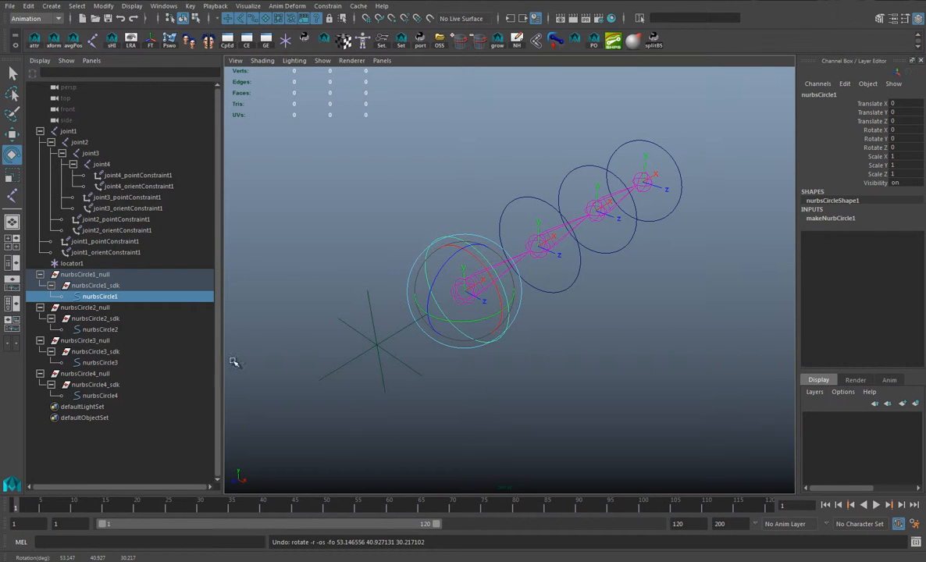
# Step: Try parenting nurbsCircle4 directly under nurbsCircle3, and undo the parenting
pyautogui.click(94, 374)
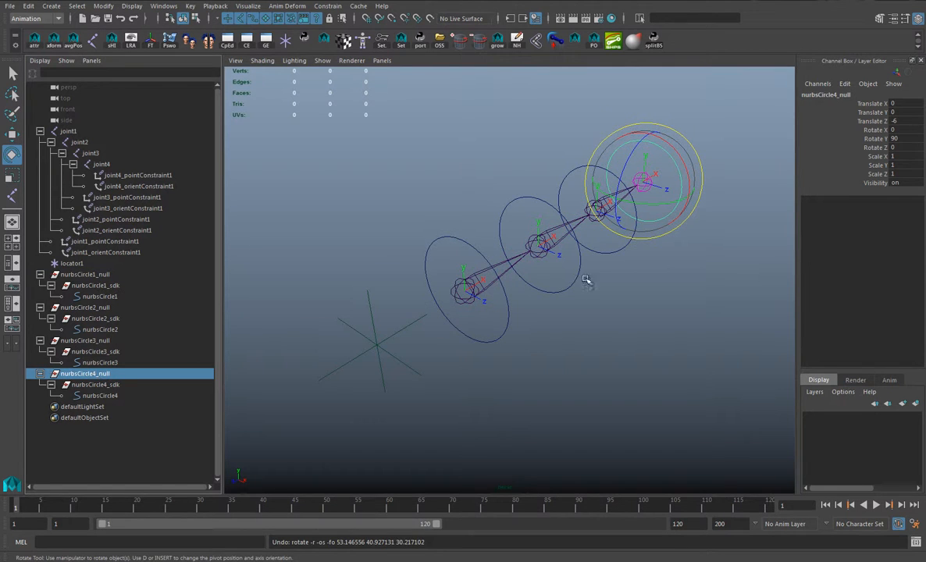
pyautogui.keyDown('alt'); pyautogui.moveTo(637, 286); pyautogui.dragTo(596, 262); pyautogui.keyUp('alt')
pyautogui.press('q')
pyautogui.moveTo(510, 283); pyautogui.dragTo(528, 309)
pyautogui.press('p')
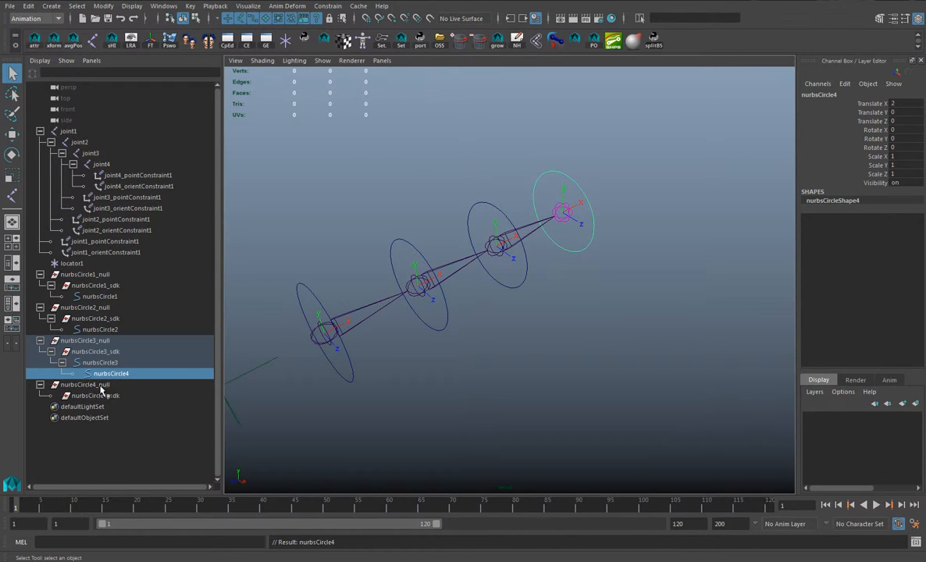
pyautogui.hotkey('ctrl', 'z')
# Step: Parent nurbsCircle4_null under the nurbsCircle3 control
pyautogui.click(131, 374)
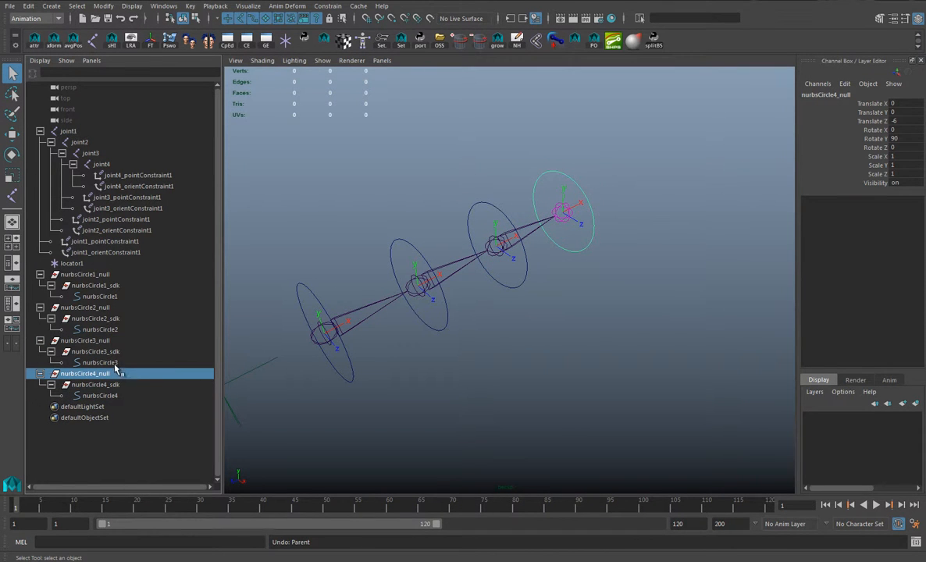
pyautogui.keyDown('ctrl'); pyautogui.click(115, 364); pyautogui.keyUp('ctrl')
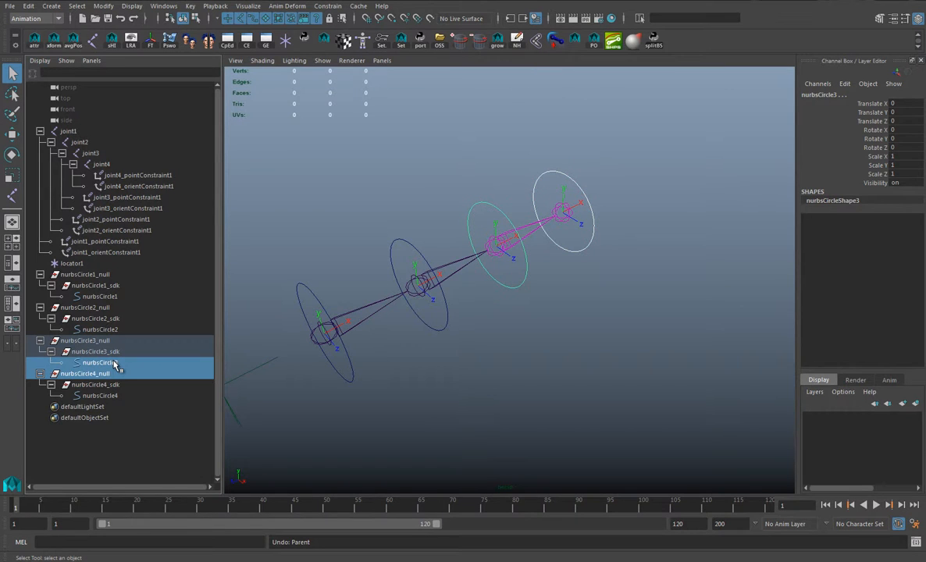
pyautogui.press('p')
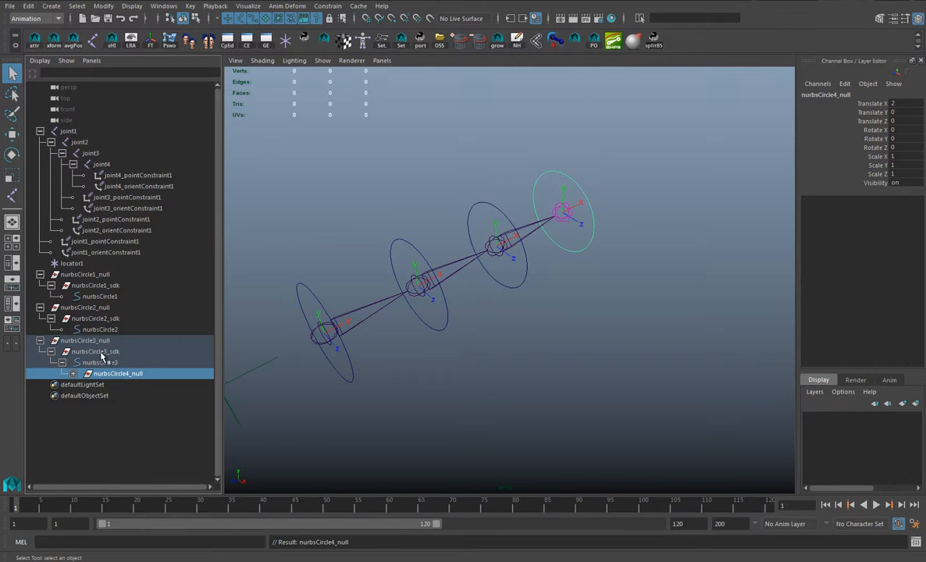
# Step: Parent nurbsCircle3_null under nurbsCircle2, and nurbsCircle2_null under nurbsCircle1
pyautogui.click(101, 344)
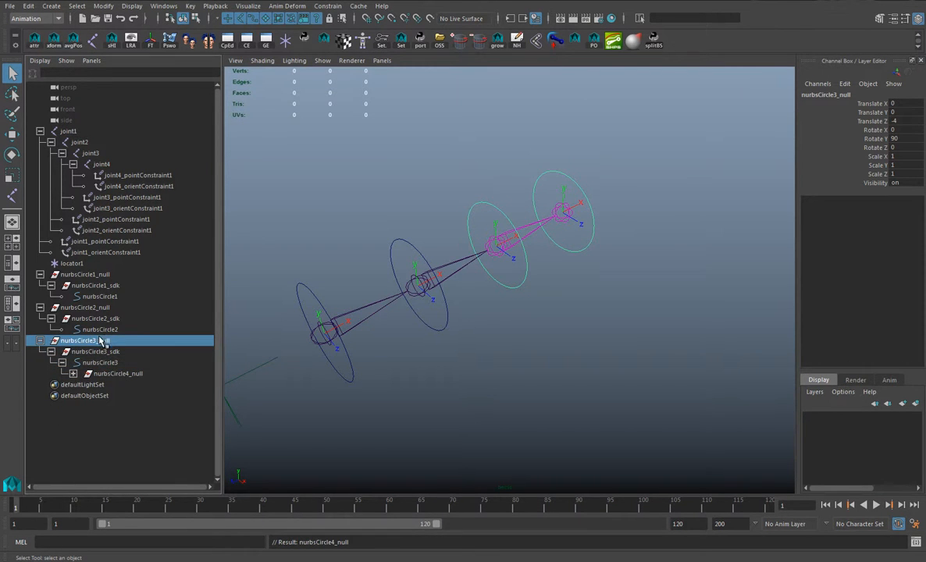
pyautogui.keyDown('ctrl'); pyautogui.click(109, 331); pyautogui.keyUp('ctrl')
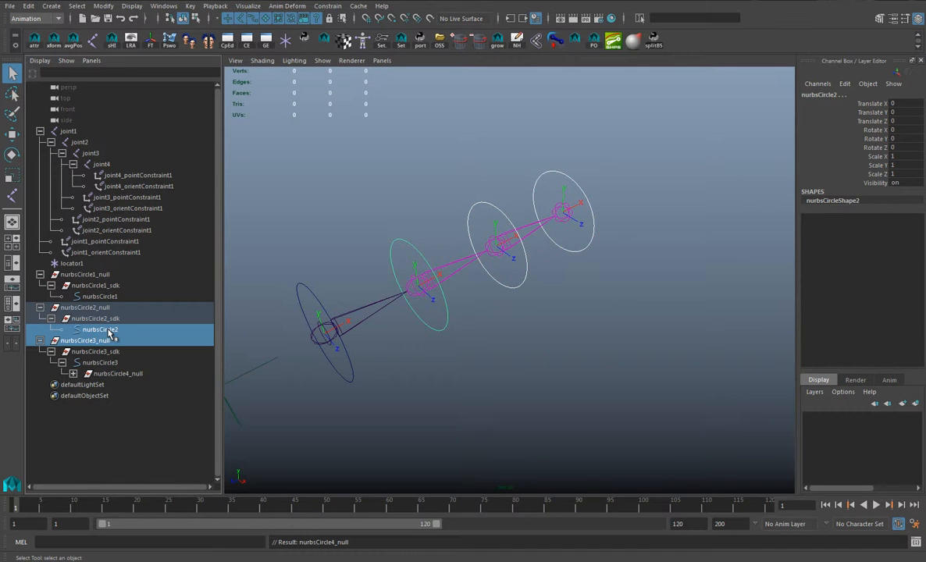
pyautogui.press('p')
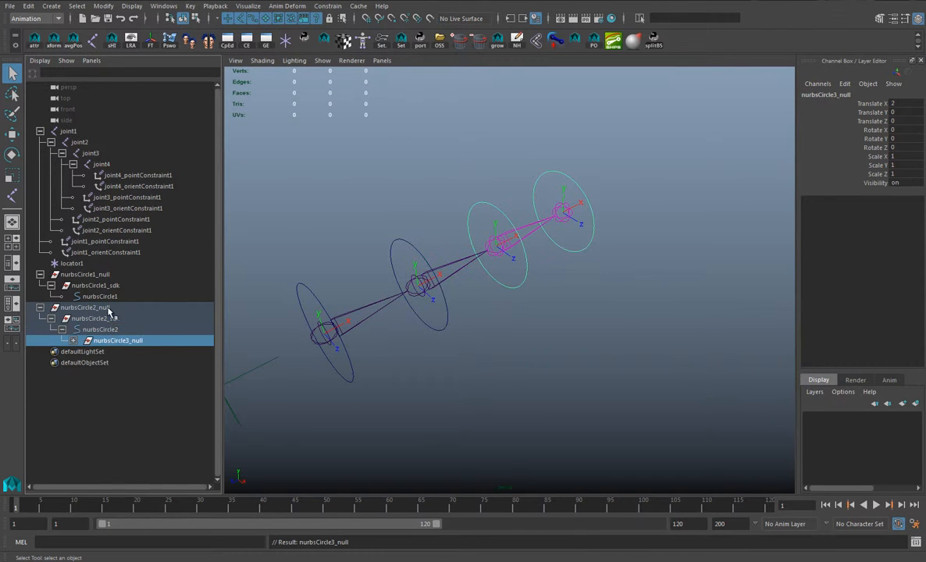
pyautogui.click(108, 308)
pyautogui.keyDown('ctrl'); pyautogui.click(111, 298); pyautogui.keyUp('ctrl')
pyautogui.press('p')
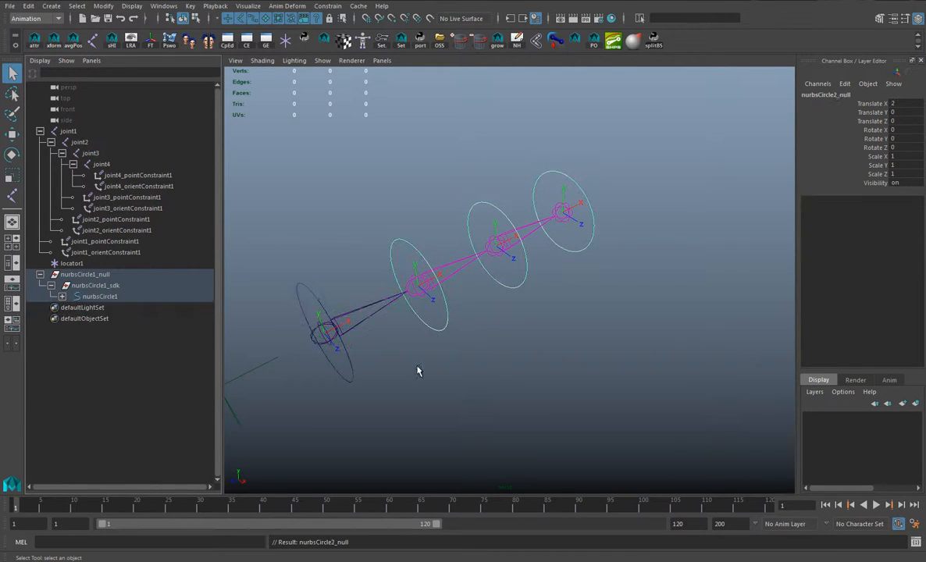
# Step: Test the parented control chain by rotating nurbsCircle1, and undo the rotation
pyautogui.click(349, 374)
pyautogui.keyDown('alt'); pyautogui.moveTo(379, 395); pyautogui.dragTo(419, 384, button='middle'); pyautogui.keyUp('alt')
pyautogui.keyDown('alt'); pyautogui.moveTo(418, 388); pyautogui.dragTo(432, 372); pyautogui.keyUp('alt')
pyautogui.press('e')
pyautogui.moveTo(396, 327); pyautogui.dragTo(373, 348)
pyautogui.hotkey('ctrl', 'z')
pyautogui.press('q')
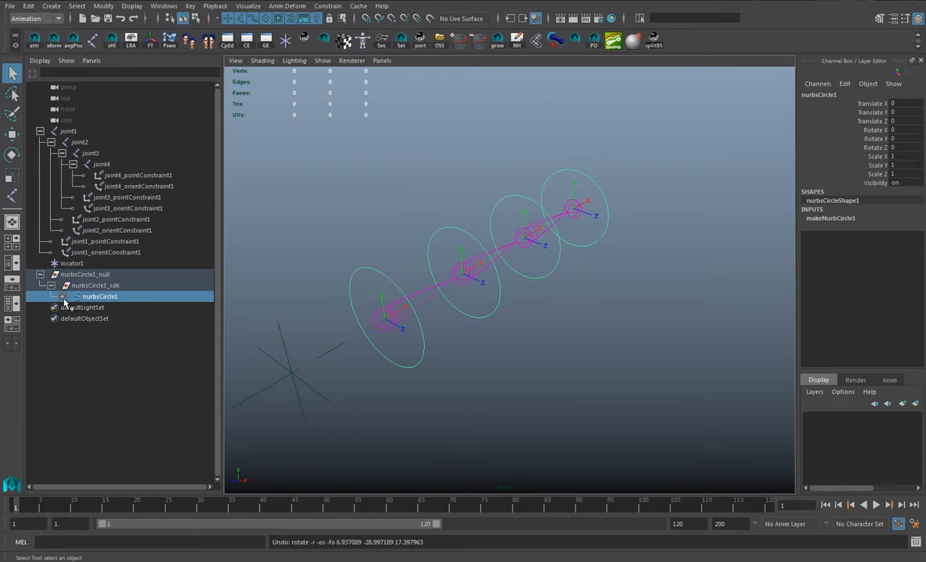
# Step: Expand the whole nurbsCircle1 hierarchy in a wider Outliner and collapse the joint1 hierarchy
pyautogui.keyDown('shift'); pyautogui.click(63, 297); pyautogui.keyUp('shift')
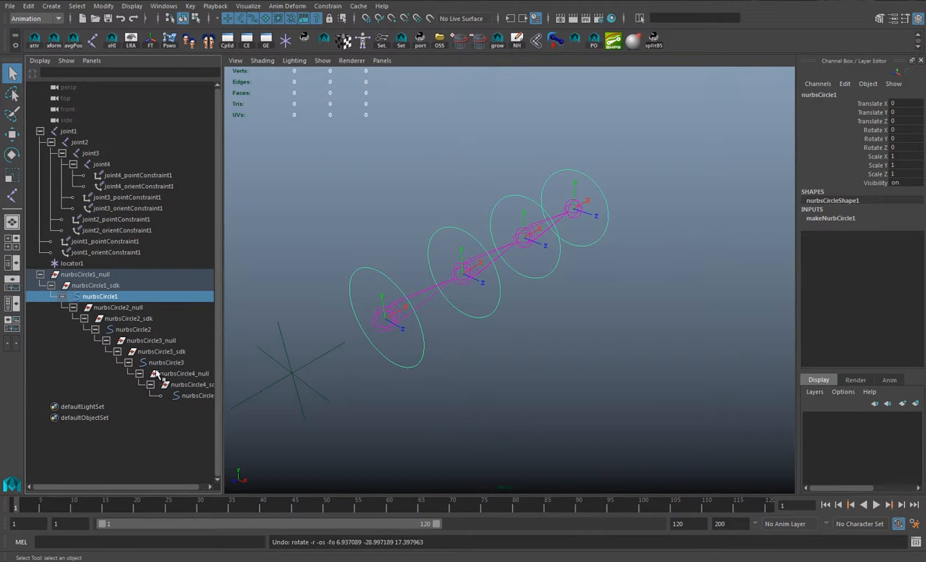
pyautogui.moveTo(222, 268); pyautogui.dragTo(248, 269)
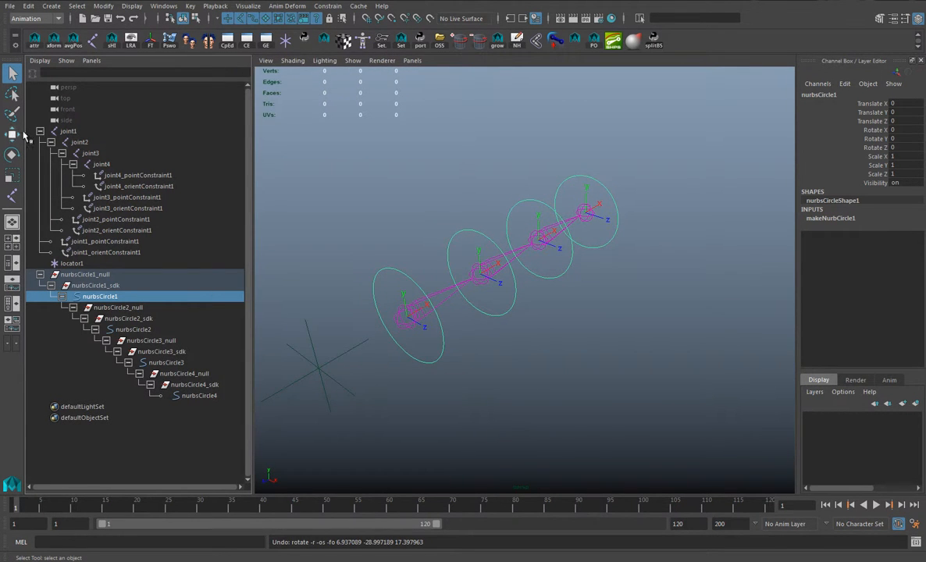
pyautogui.click(40, 131)
pyautogui.click(160, 305)
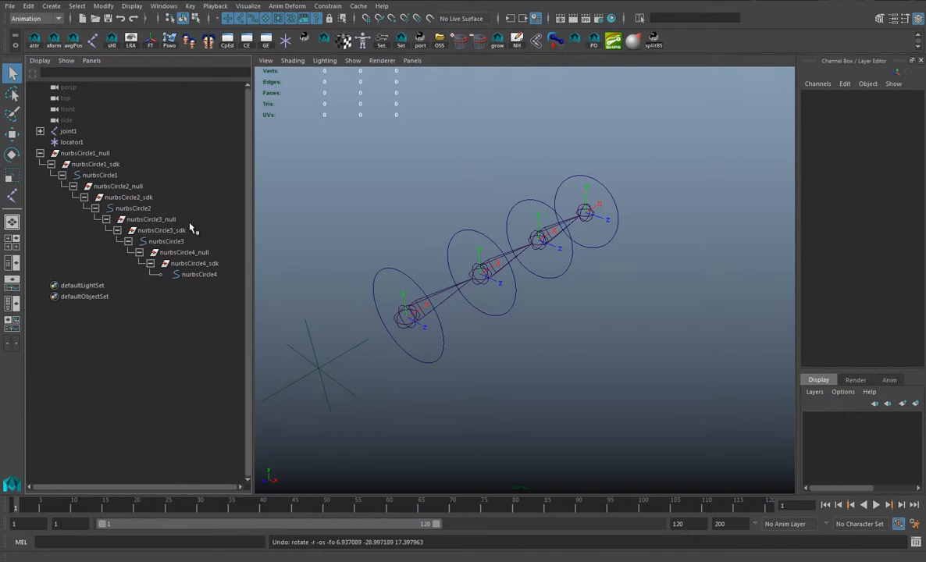
# Step: Examine the circle, sdk and null levels of the first finger control one after another
pyautogui.click(106, 176)
pyautogui.click(116, 166)
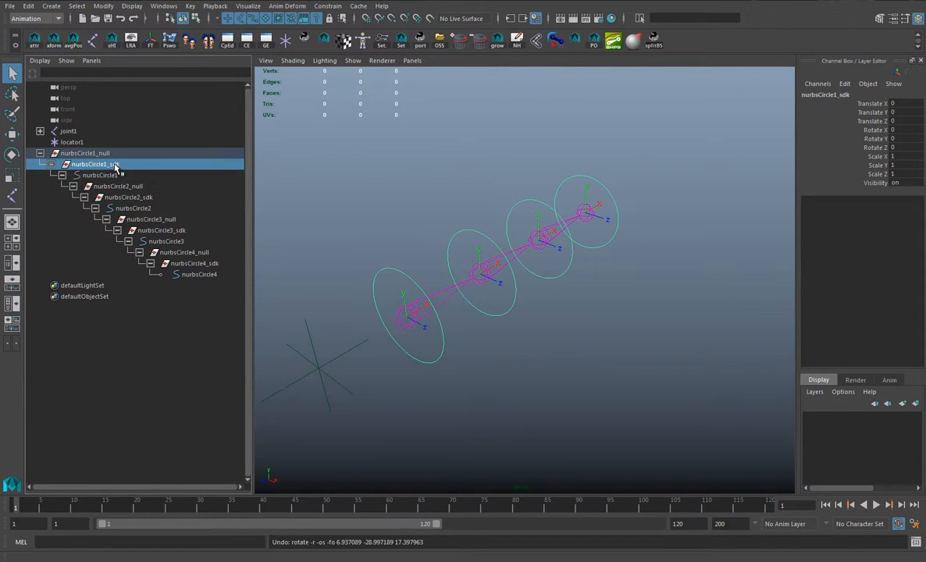
pyautogui.click(108, 152)
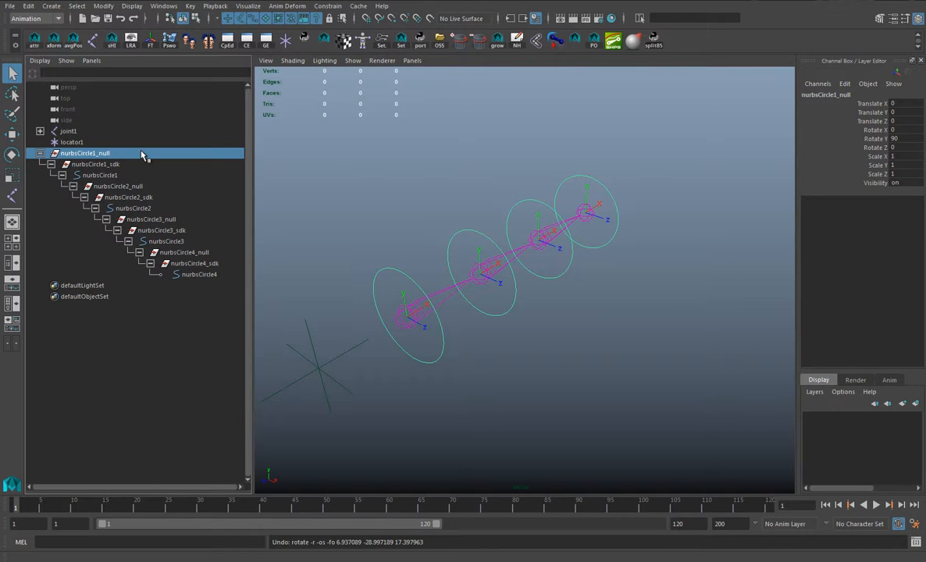
pyautogui.click(378, 184)
# Step: Select locator1 and open the Set Driven Key window
pyautogui.keyDown('alt'); pyautogui.moveTo(382, 325); pyautogui.dragTo(400, 314, button='middle'); pyautogui.keyUp('alt')
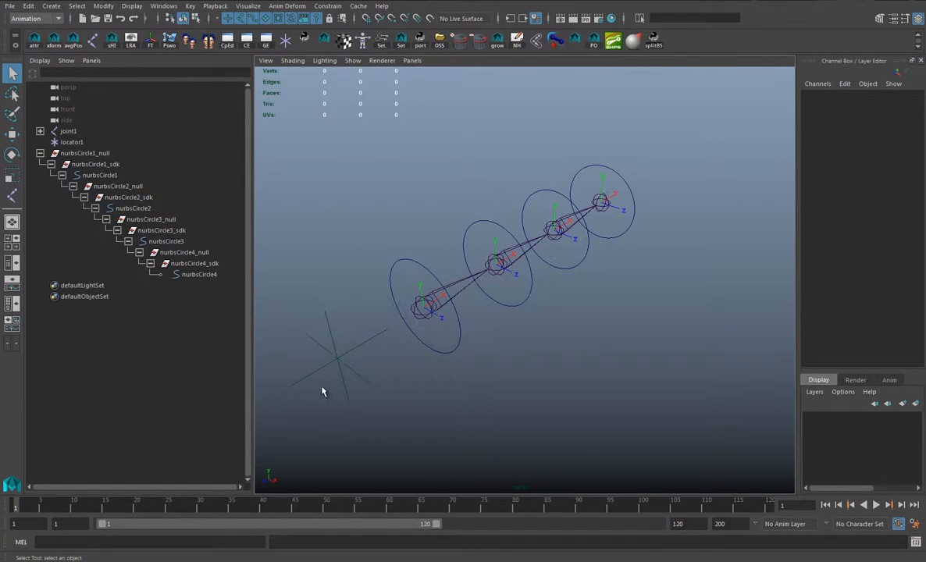
pyautogui.moveTo(354, 382); pyautogui.dragTo(355, 382)
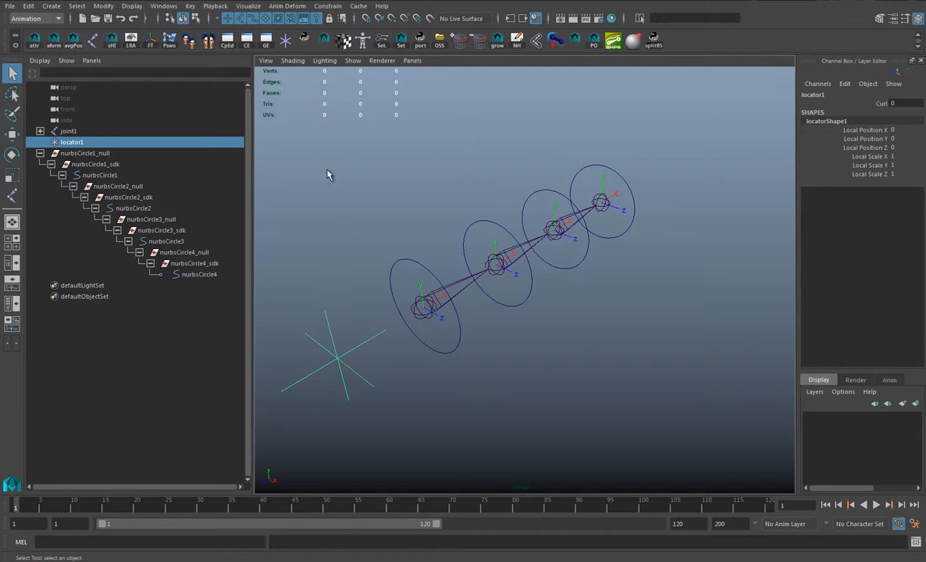
pyautogui.click(191, 7)
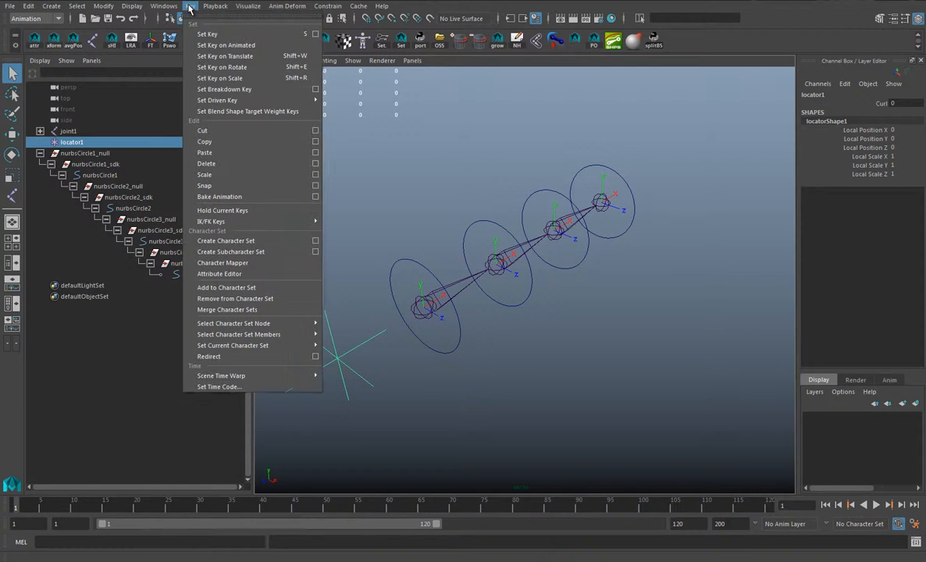
pyautogui.moveTo(243, 101)
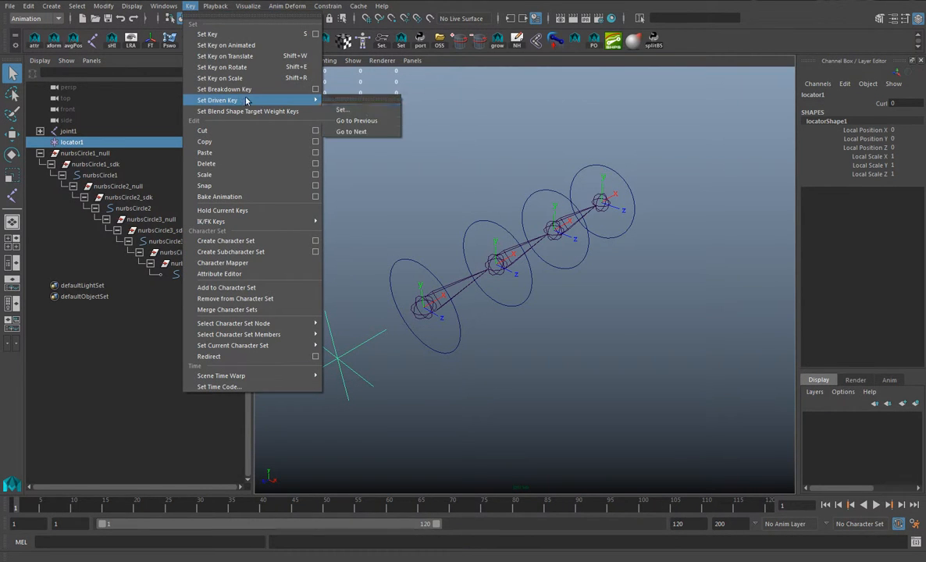
pyautogui.click(364, 110)
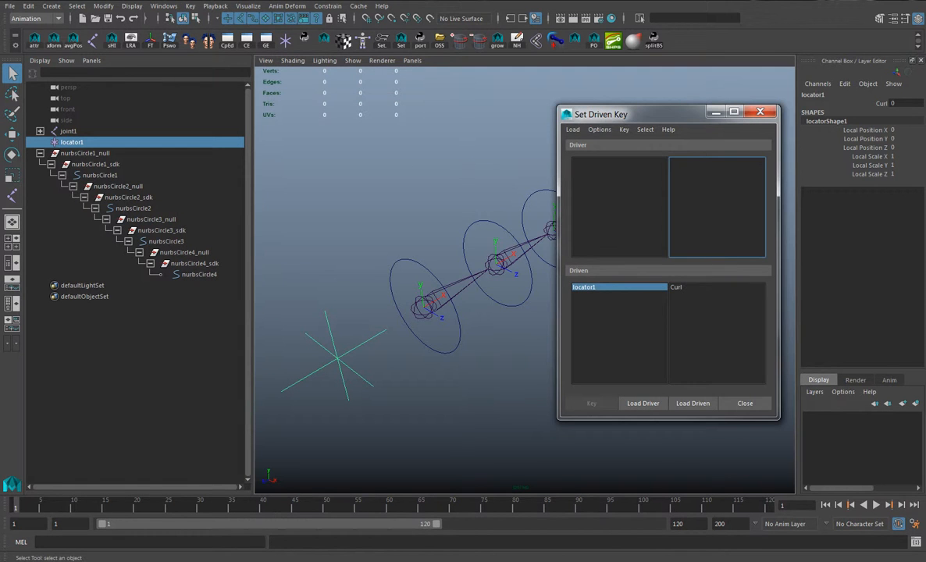
# Step: Load locator1 as the driver in the Set Driven Key window
pyautogui.moveTo(554, 111); pyautogui.dragTo(478, 109)
pyautogui.click(524, 391)
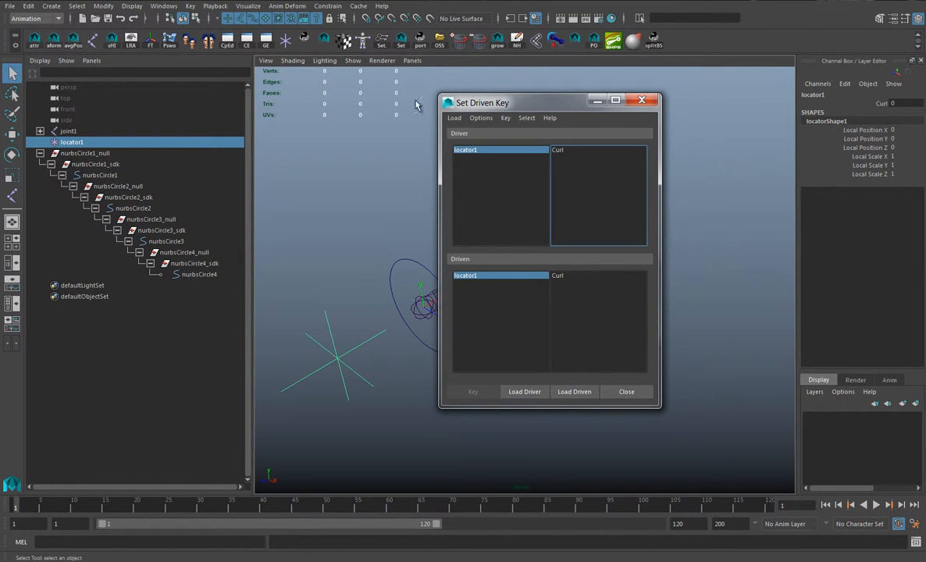
pyautogui.moveTo(506, 103); pyautogui.dragTo(551, 101)
# Step: Load nurbsCircle1_sdk, nurbsCircle2_sdk, nurbsCircle3_sdk and nurbsCircle4_sdk together as the driven objects
pyautogui.click(116, 165)
pyautogui.keyDown('ctrl'); pyautogui.click(134, 195); pyautogui.keyUp('ctrl')
pyautogui.keyDown('ctrl'); pyautogui.click(164, 230); pyautogui.keyUp('ctrl')
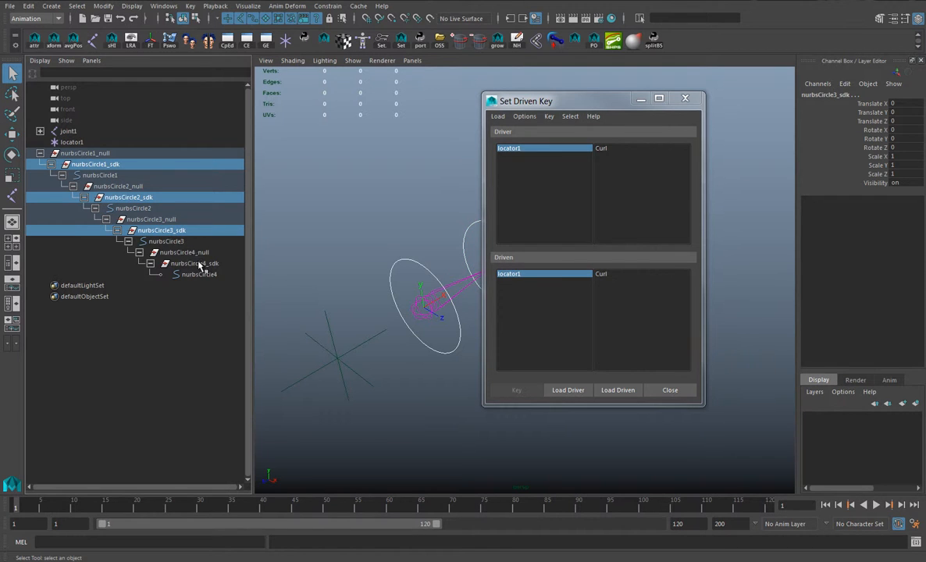
pyautogui.keyDown('ctrl'); pyautogui.click(199, 265); pyautogui.keyUp('ctrl')
pyautogui.click(618, 389)
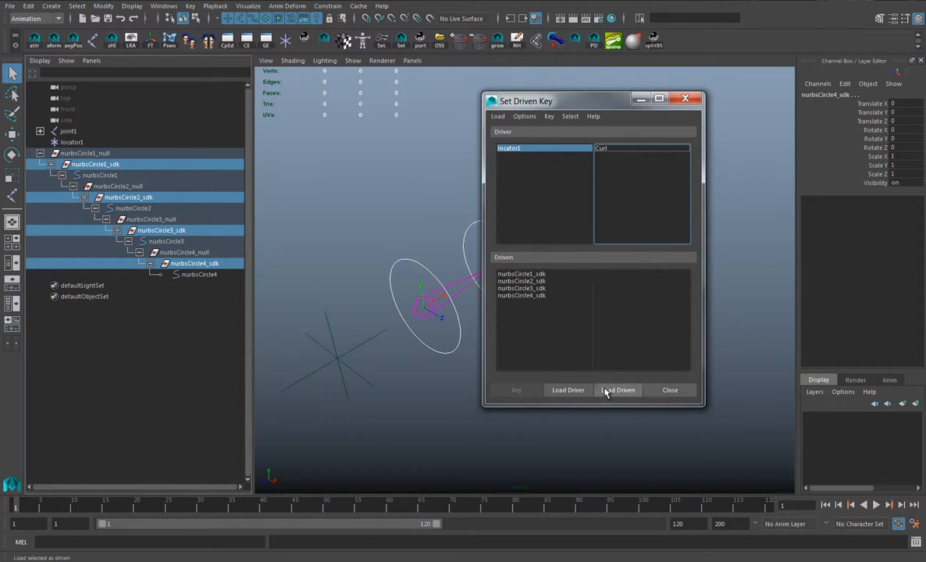
# Step: Key the Rotate Z of all four driven sdk groups against locator1's Curl at its rest pose
pyautogui.click(536, 152)
pyautogui.moveTo(562, 101); pyautogui.dragTo(637, 114)
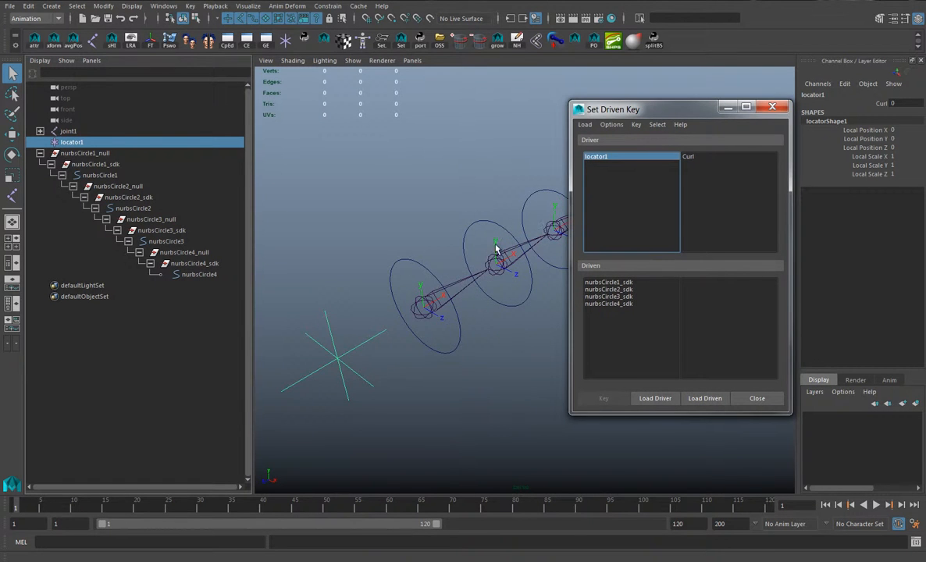
pyautogui.keyDown('alt'); pyautogui.moveTo(409, 260); pyautogui.dragTo(322, 274, button='middle'); pyautogui.keyUp('alt')
pyautogui.moveTo(639, 286); pyautogui.dragTo(631, 304)
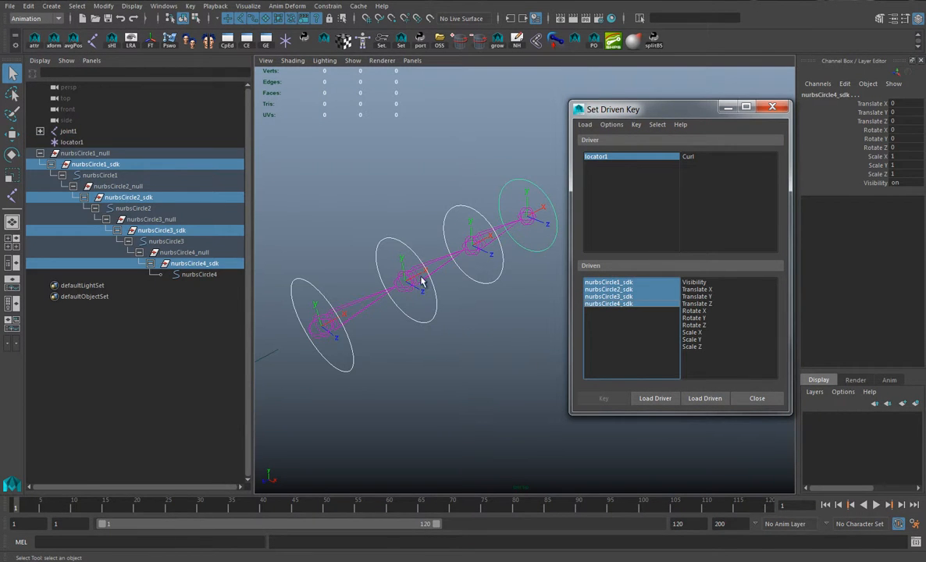
pyautogui.click(711, 325)
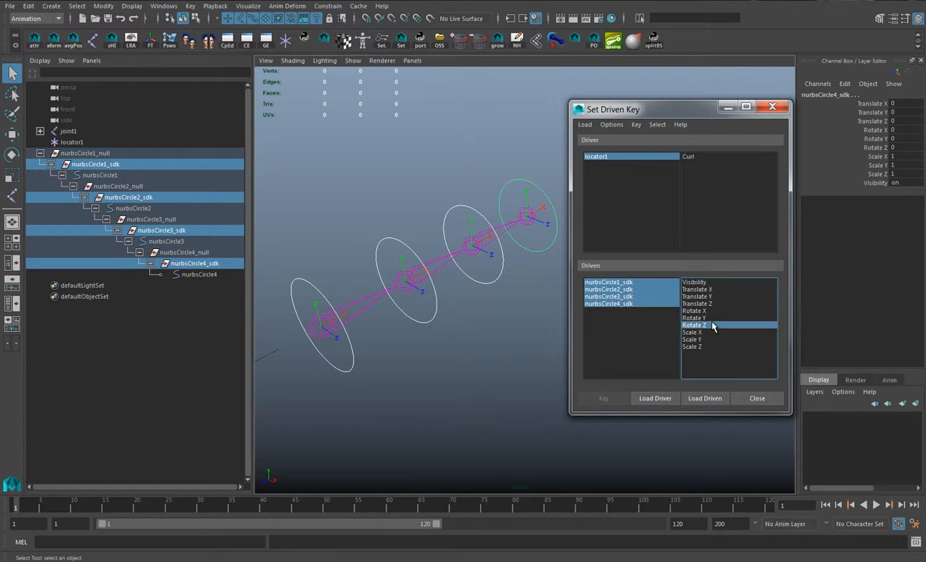
pyautogui.click(692, 158)
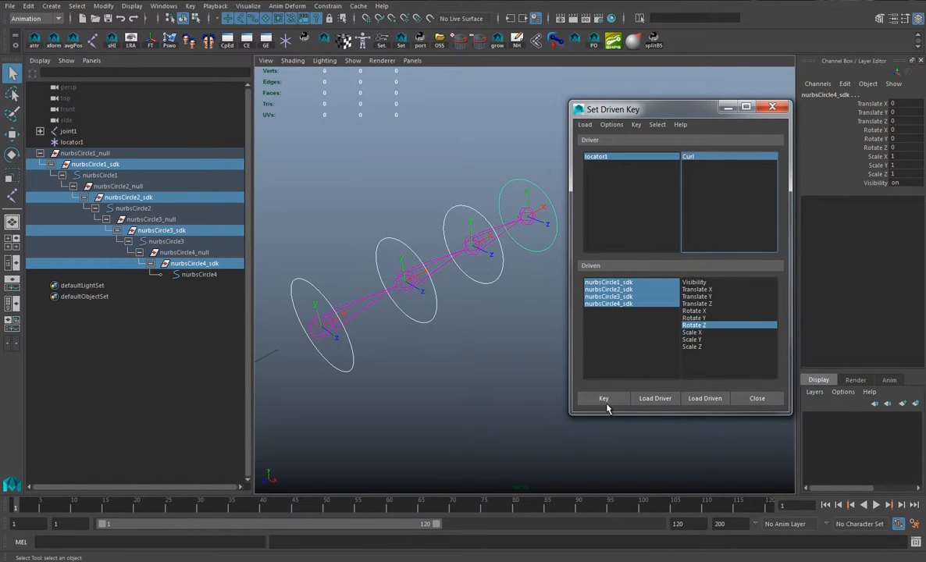
pyautogui.click(601, 399)
# Step: Set Curl to 1, rotate all four sdk groups to about -85.5 in Rotate Z, and key that driven pose
pyautogui.click(622, 160)
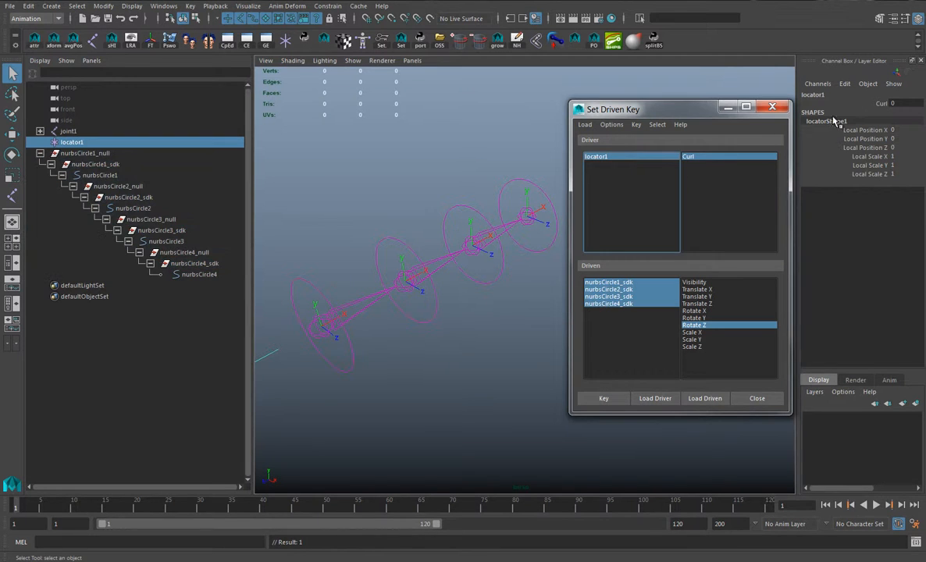
pyautogui.click(882, 103)
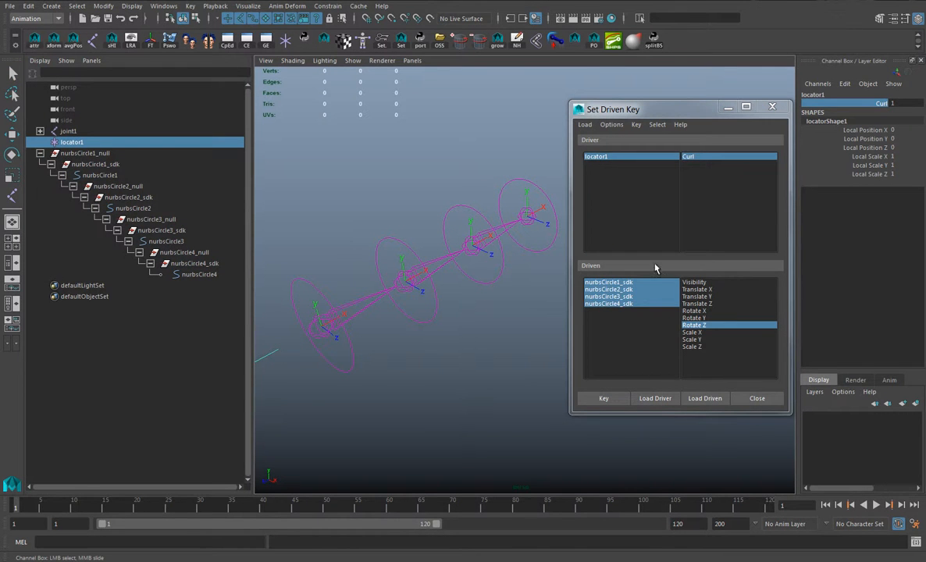
pyautogui.moveTo(642, 283); pyautogui.dragTo(639, 305)
pyautogui.keyDown('alt'); pyautogui.moveTo(392, 403); pyautogui.dragTo(339, 406, button='right'); pyautogui.keyUp('alt')
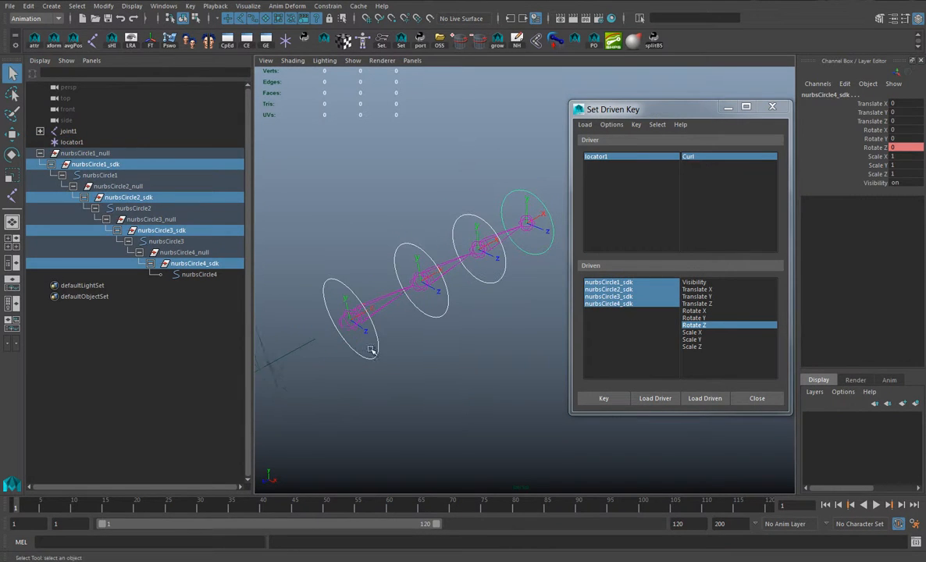
pyautogui.press('e')
pyautogui.keyDown('alt'); pyautogui.moveTo(429, 366); pyautogui.dragTo(378, 370, button='right'); pyautogui.keyUp('alt')
pyautogui.moveTo(503, 209); pyautogui.dragTo(637, 151)
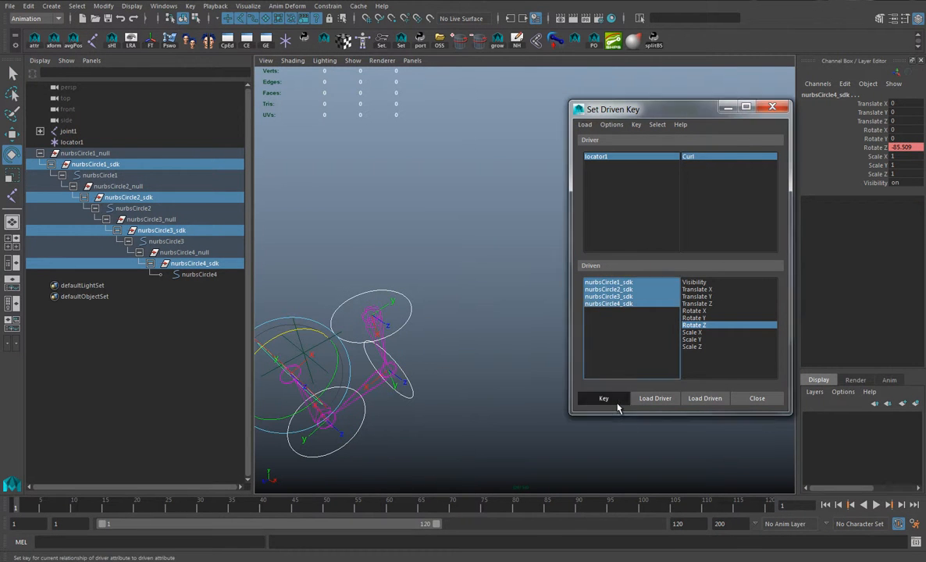
# Step: Close Set Driven Key and test the finger curl by sliding locator1's Curl to 0.6
pyautogui.click(597, 156)
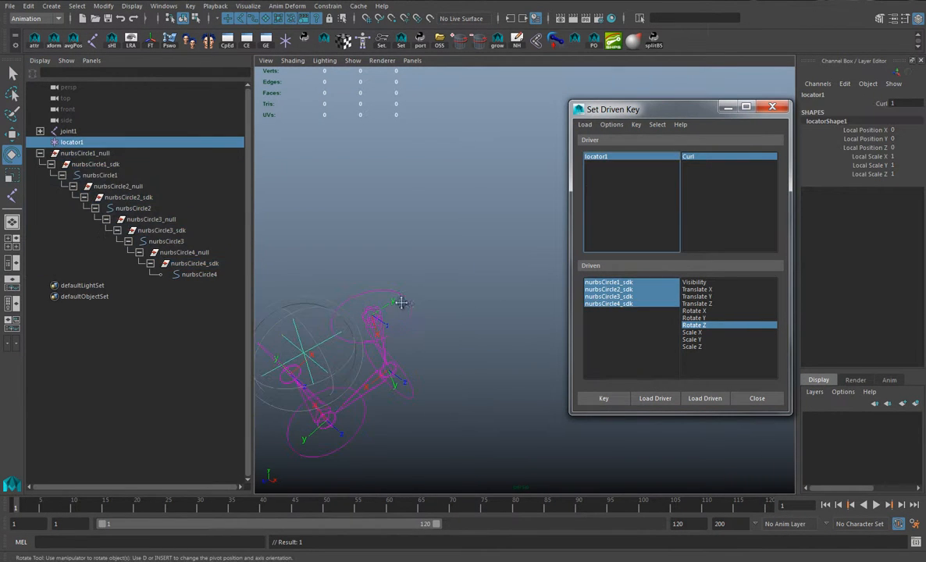
pyautogui.keyDown('alt'); pyautogui.moveTo(386, 316); pyautogui.dragTo(436, 279, button='middle'); pyautogui.keyUp('alt')
pyautogui.click(774, 107)
pyautogui.click(867, 103)
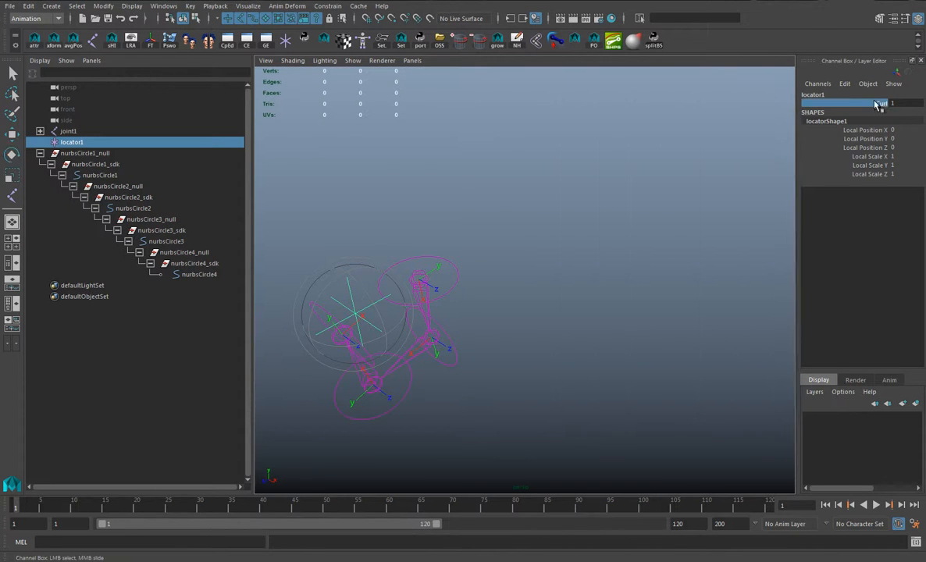
pyautogui.moveTo(571, 205)
pyautogui.mouseDown(button='middle')
pyautogui.moveTo(517, 198)
pyautogui.moveTo(579, 201)
pyautogui.moveTo(558, 201)
pyautogui.moveTo(569, 201)
pyautogui.mouseUp(button='middle')
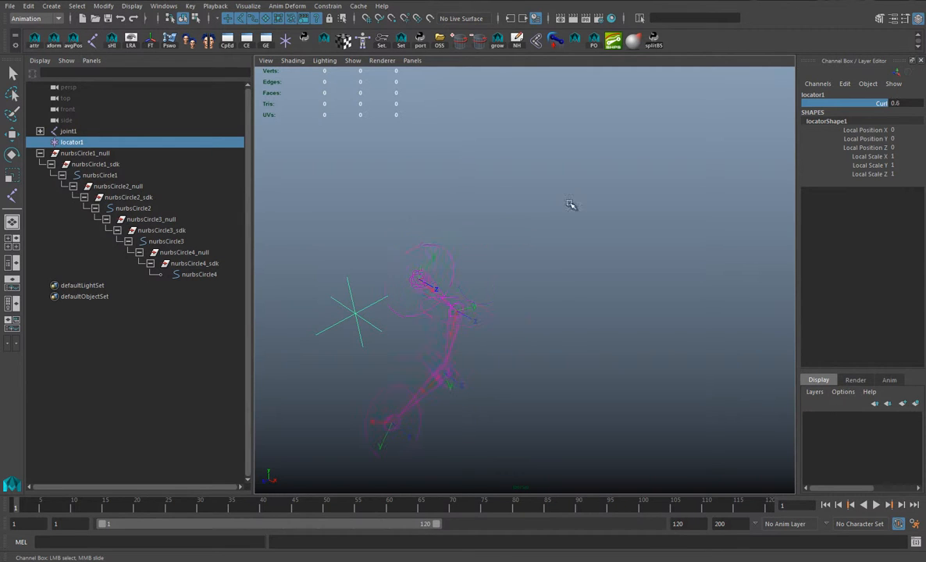
# Step: Examine the driven channels of nurbsCircle2_sdk, and select a circle control on the curled finger for rotation
pyautogui.click(157, 198)
pyautogui.press('e')
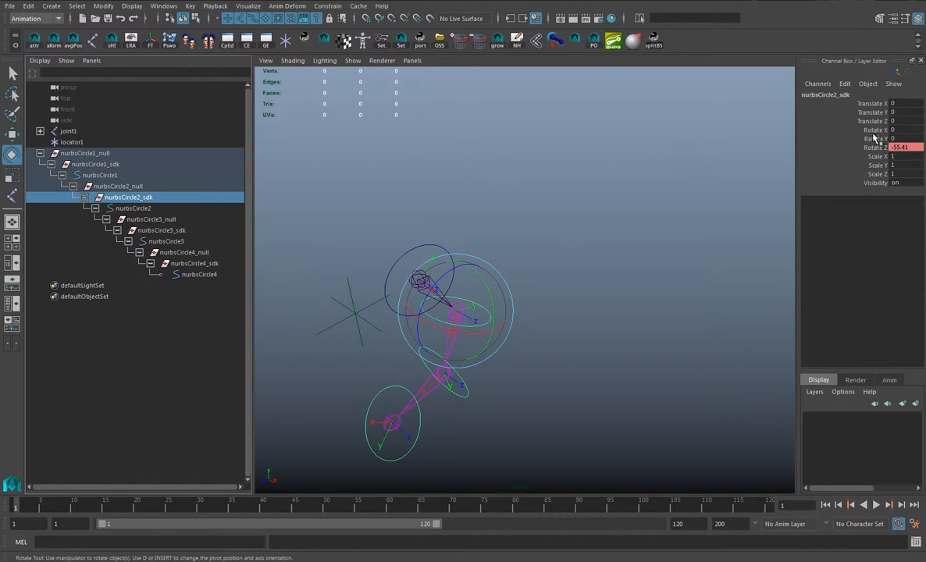
pyautogui.keyDown('alt'); pyautogui.moveTo(482, 338); pyautogui.dragTo(424, 378); pyautogui.keyUp('alt')
pyautogui.press('q')
pyautogui.click(450, 366)
pyautogui.press('e')
# Step: Undo the recent changes back past the second driven key and the rotation of the sdk groups
pyautogui.hotkey('ctrl', 'z')
pyautogui.hotkey('ctrl', 'z')
pyautogui.hotkey('ctrl', 'z')
pyautogui.hotkey('ctrl', 'z')
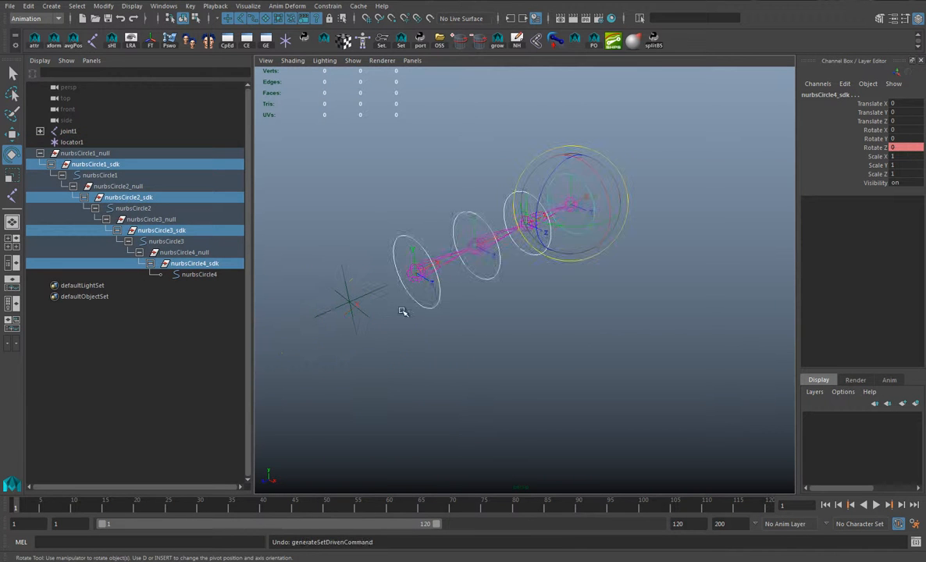
pyautogui.hotkey('ctrl', 'z')
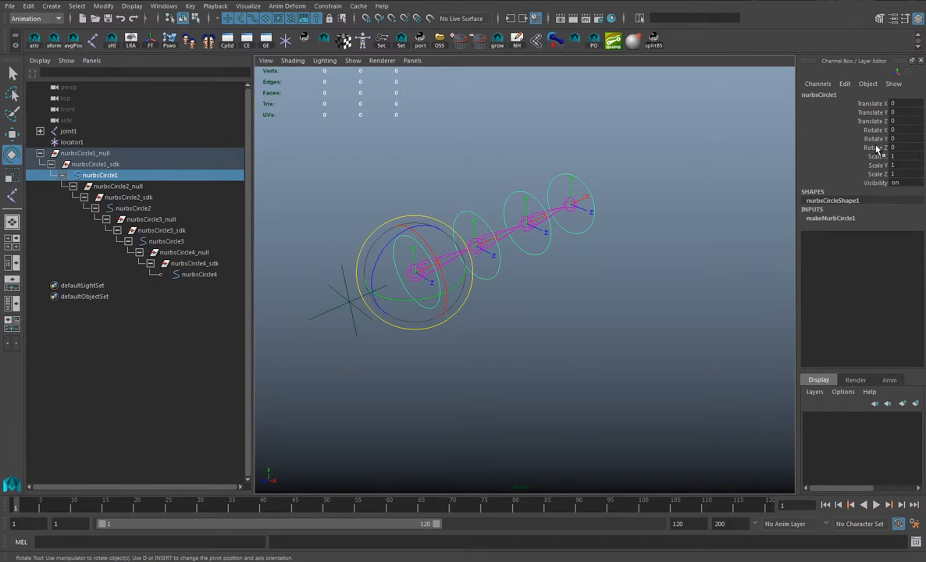
# Step: Compare the Rotate Z channels of nurbsCircle1_sdk and the nurbsCircle1 control, and clear the selection
pyautogui.click(105, 164)
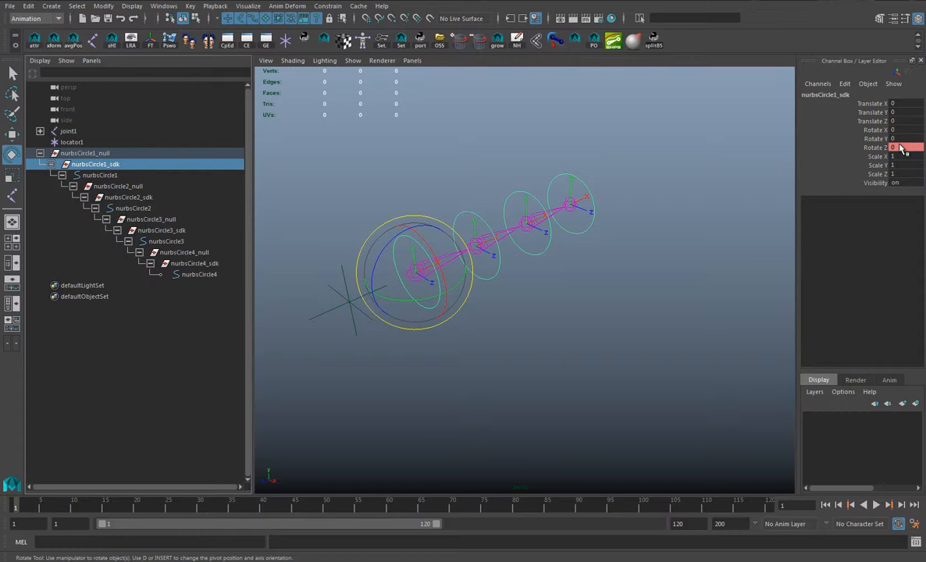
pyautogui.click(686, 261)
pyautogui.moveTo(417, 301); pyautogui.dragTo(442, 316)
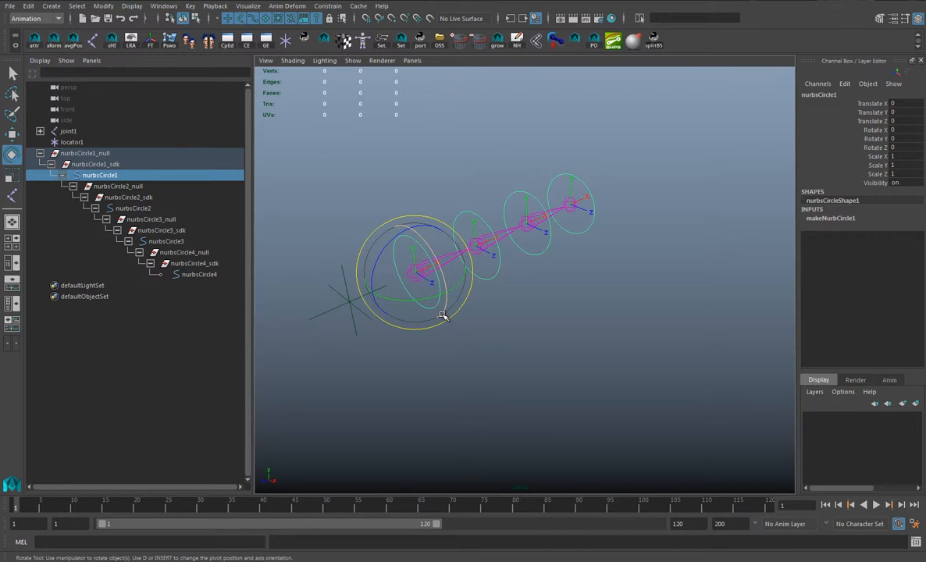
pyautogui.click(110, 163)
pyautogui.click(117, 176)
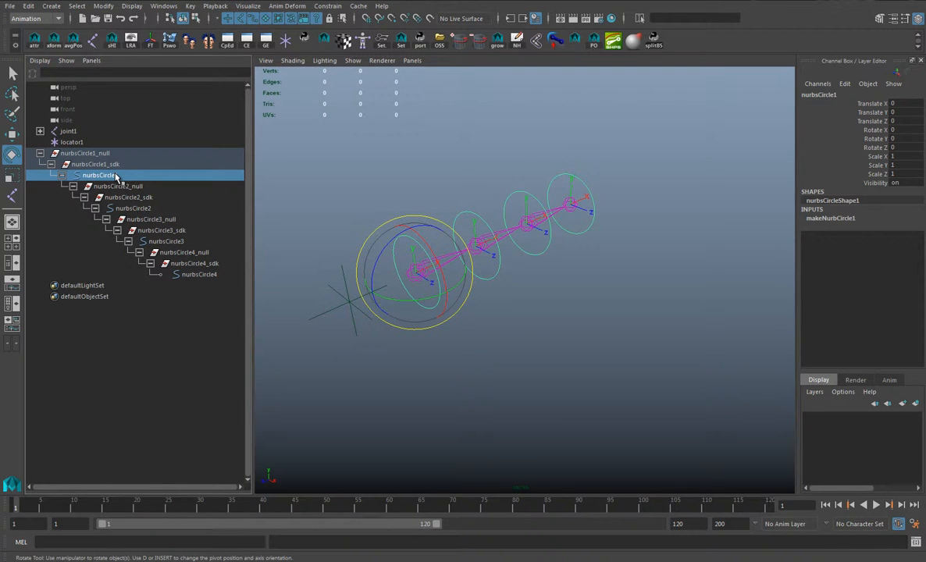
pyautogui.keyDown('alt'); pyautogui.moveTo(420, 217); pyautogui.dragTo(486, 185); pyautogui.keyUp('alt')
pyautogui.click(486, 185)
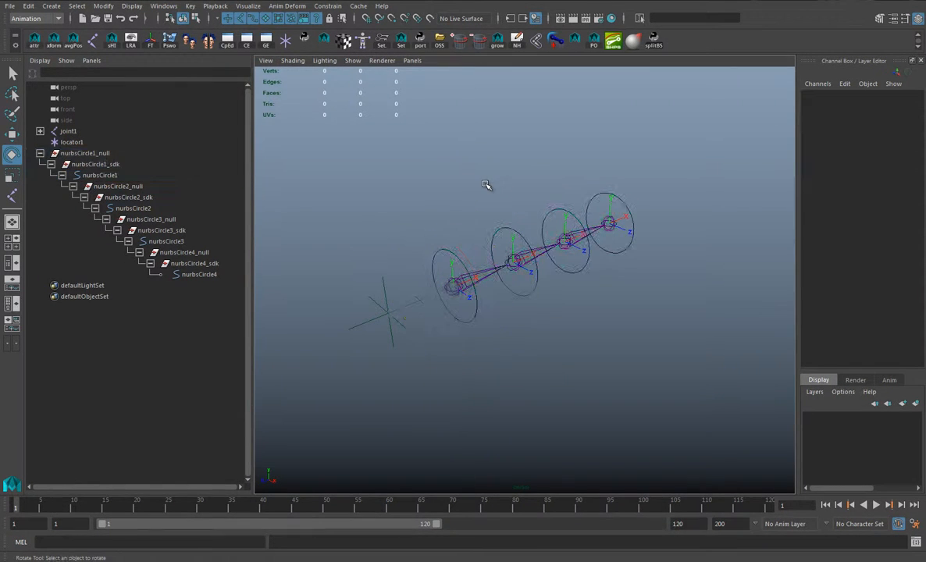